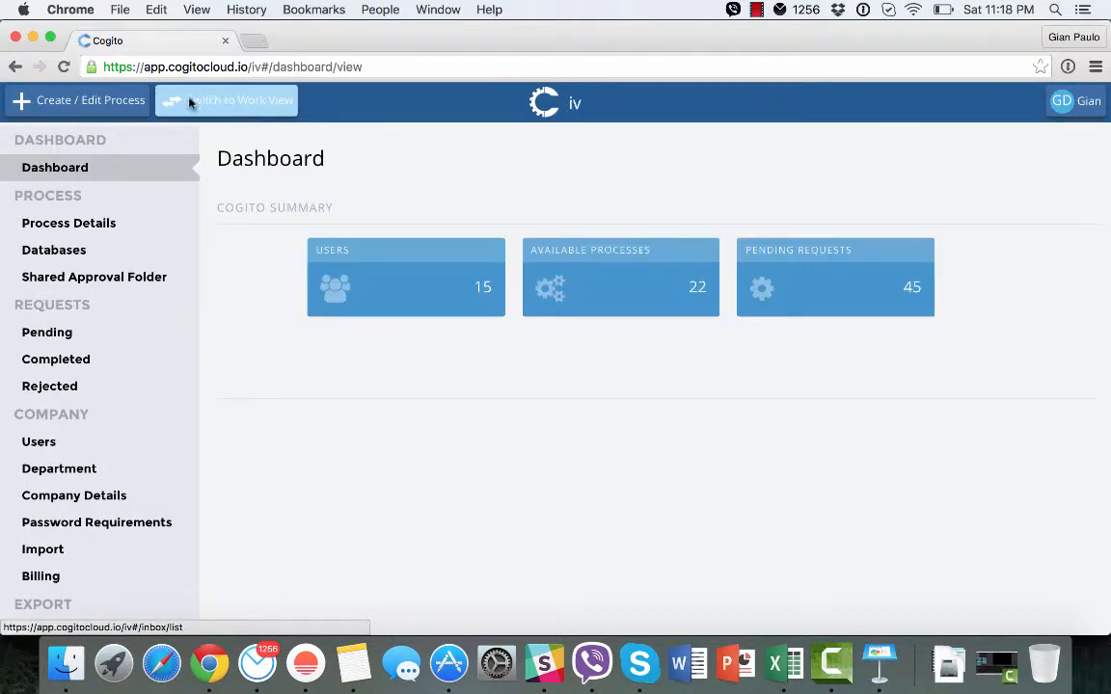
Create a new process named "Expense Reports" that All can submit requests for, and proceed to building its form
{"action": "left_click", "coordinate": [87, 101]}
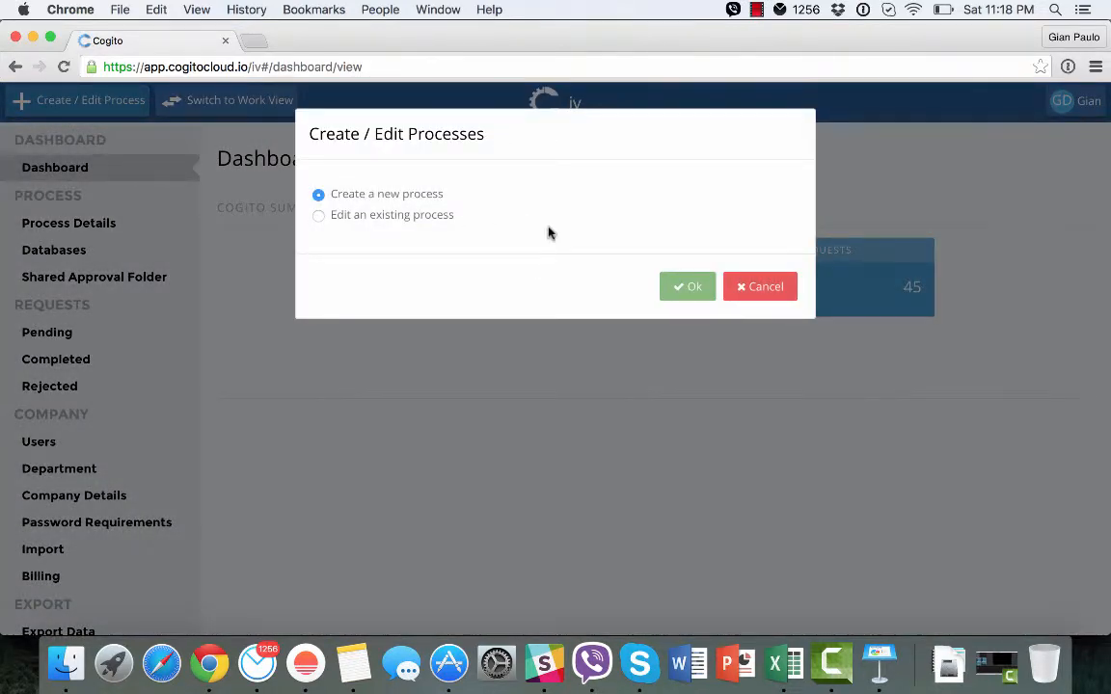
{"action": "left_click", "coordinate": [687, 286]}
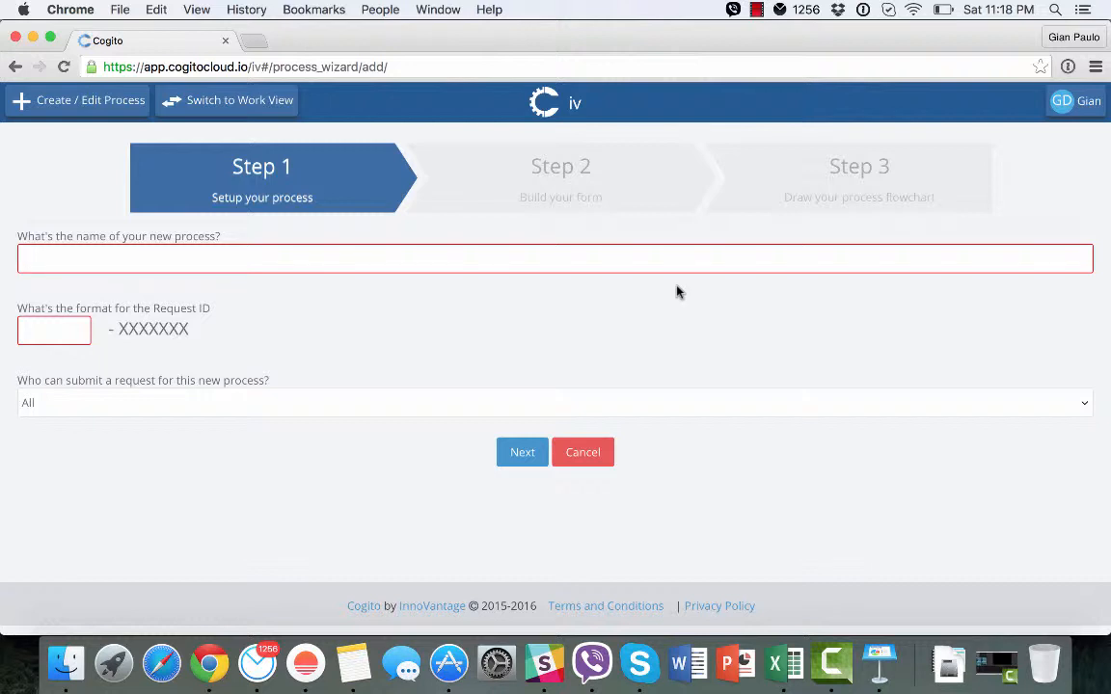
{"action": "type", "text": "E"}
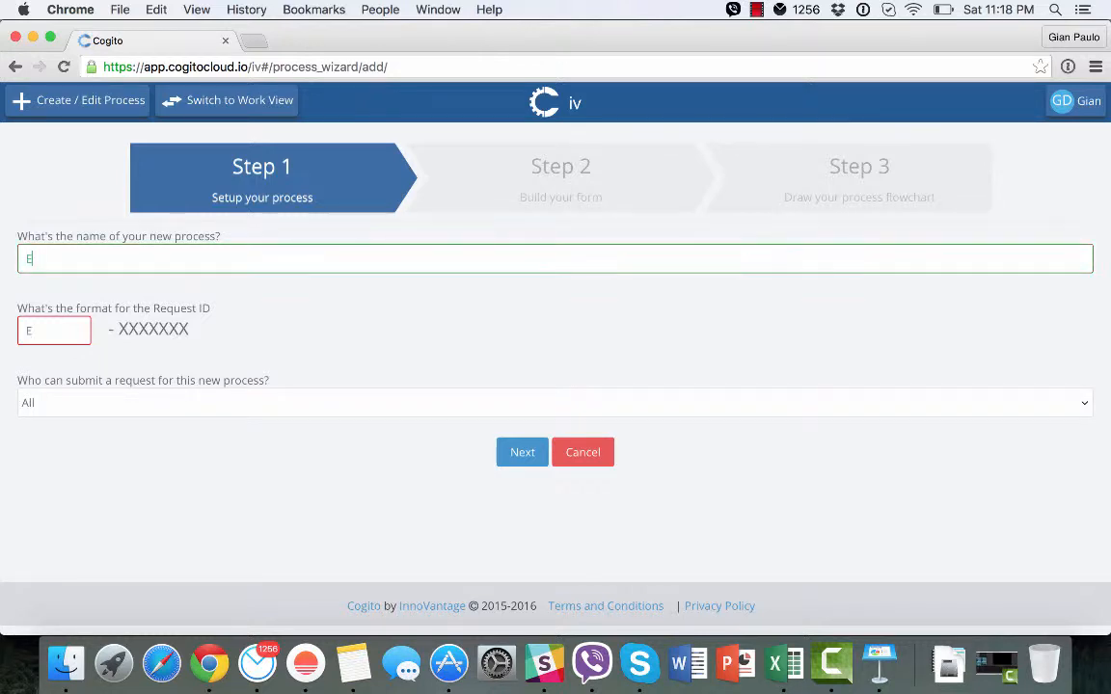
{"action": "type", "text": "xpense"}
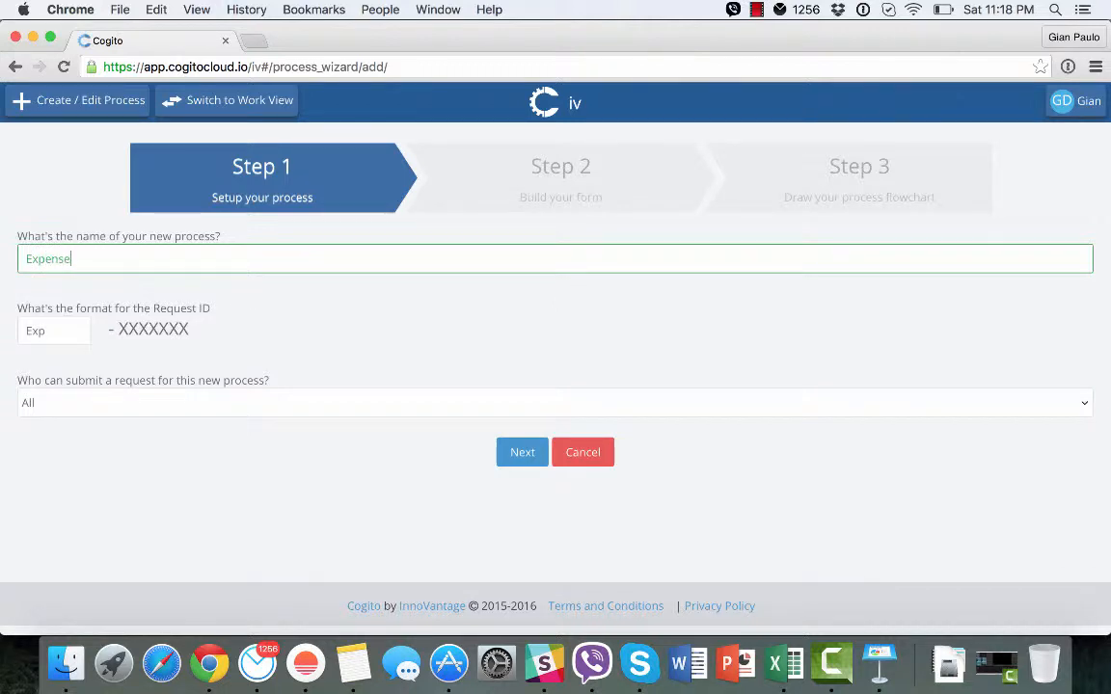
{"action": "type", "text": " Reports"}
{"action": "left_click", "coordinate": [478, 403]}
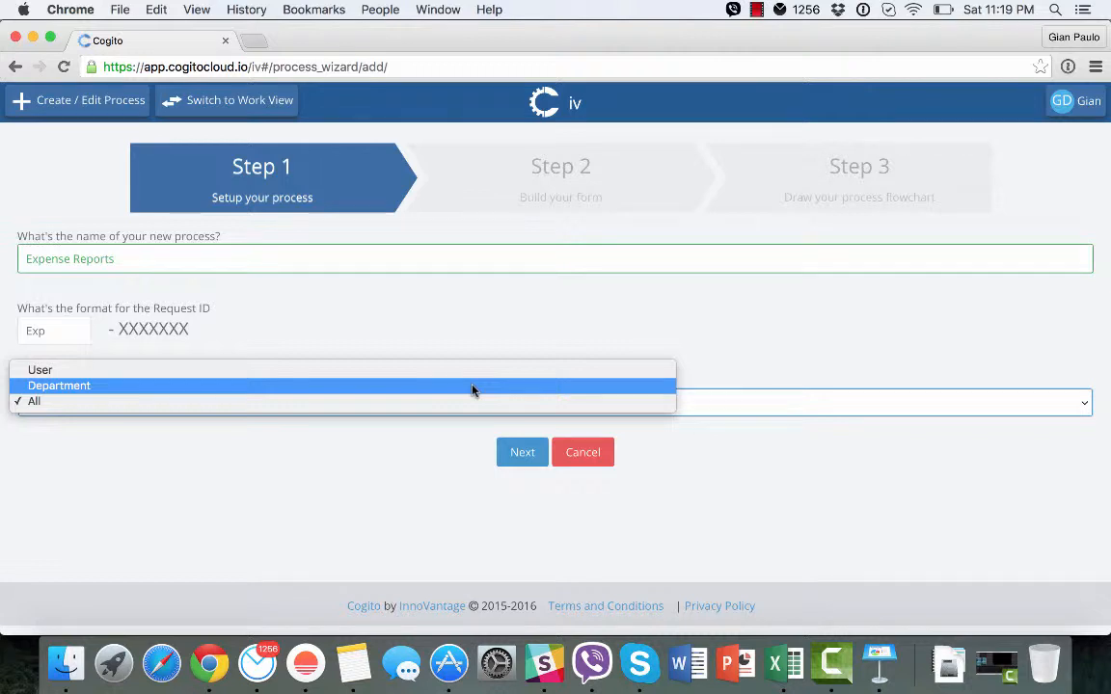
{"action": "left_click", "coordinate": [461, 401]}
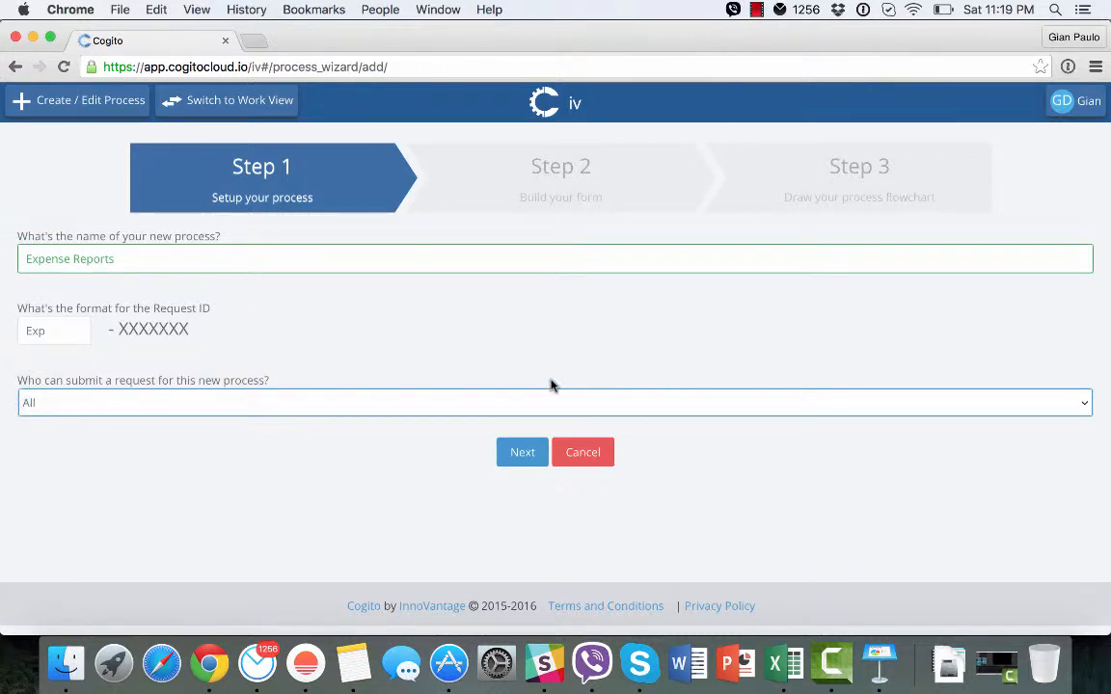
{"action": "left_click", "coordinate": [520, 452]}
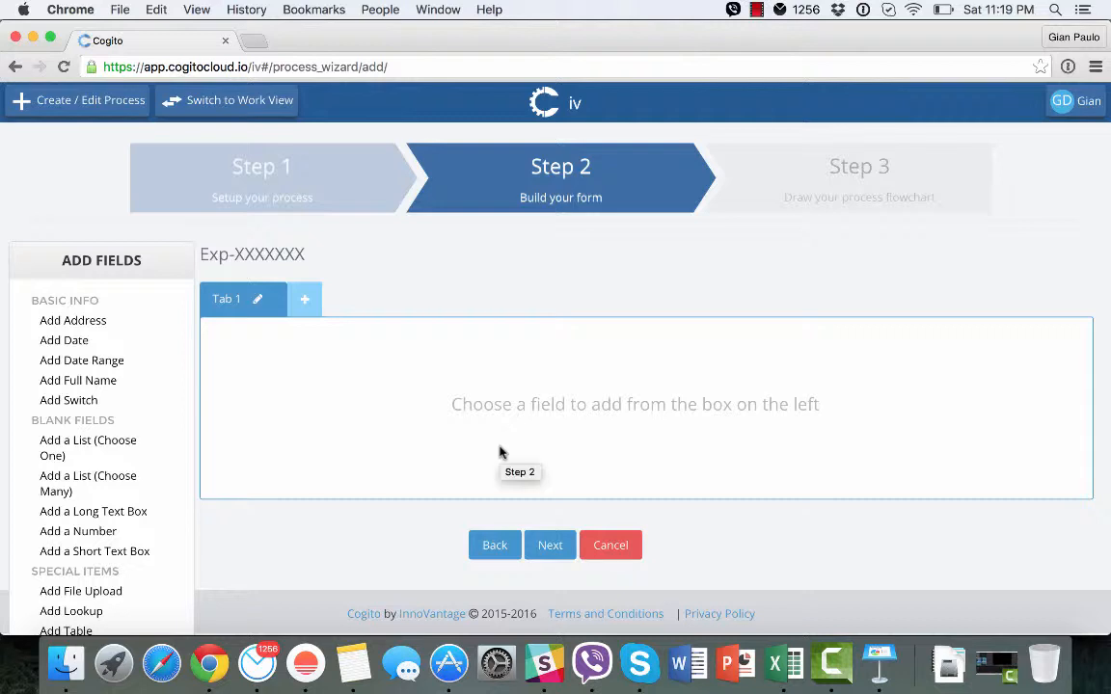
Rename the form's first tab "Expense Report"
{"action": "left_click", "coordinate": [259, 302]}
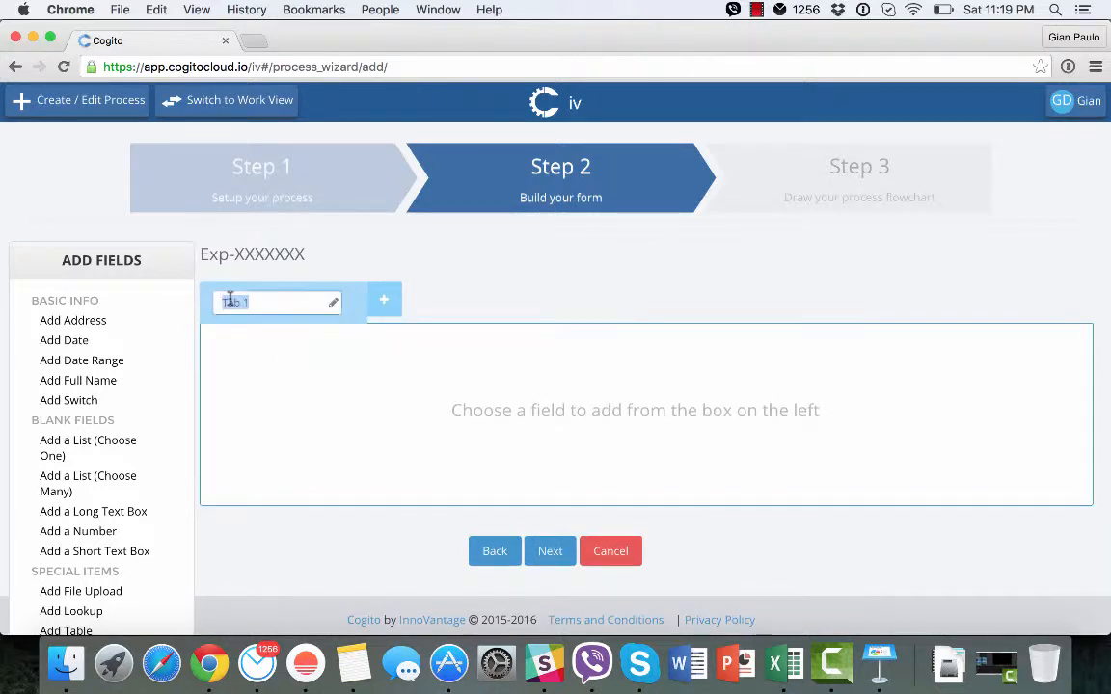
{"action": "type", "text": "Expense Report"}
{"action": "key", "text": "Return"}
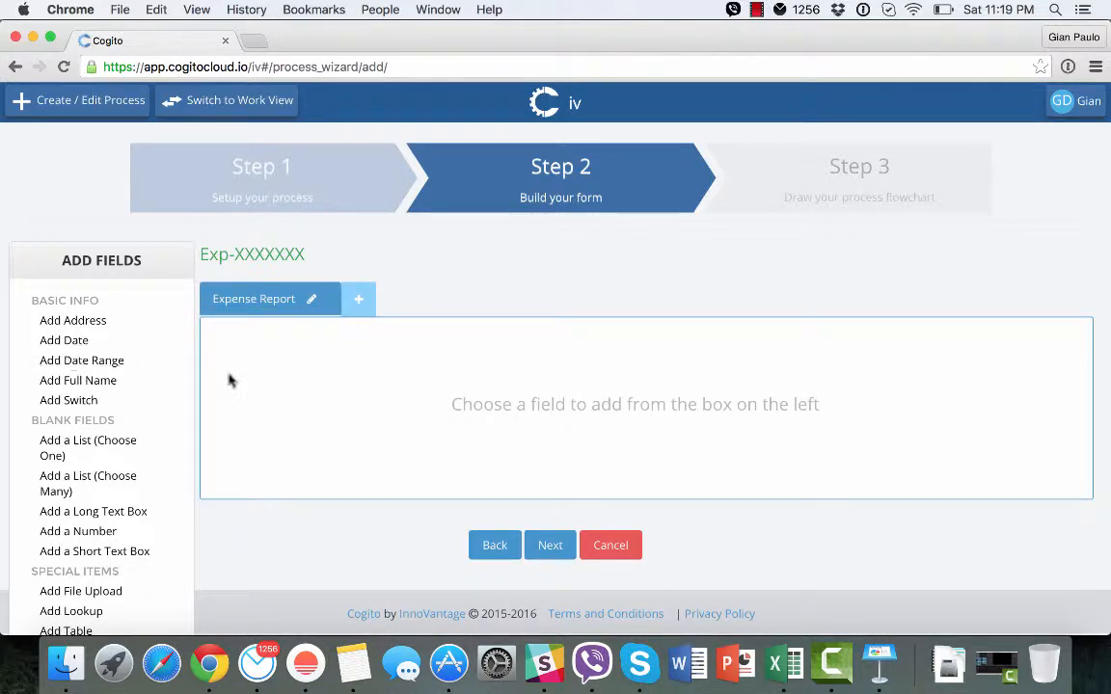
Add a required full name field labelled "Employee" that is filled with the requester's name
{"action": "scroll", "coordinate": [309, 434], "scroll_direction": "down", "scroll_amount": 2}
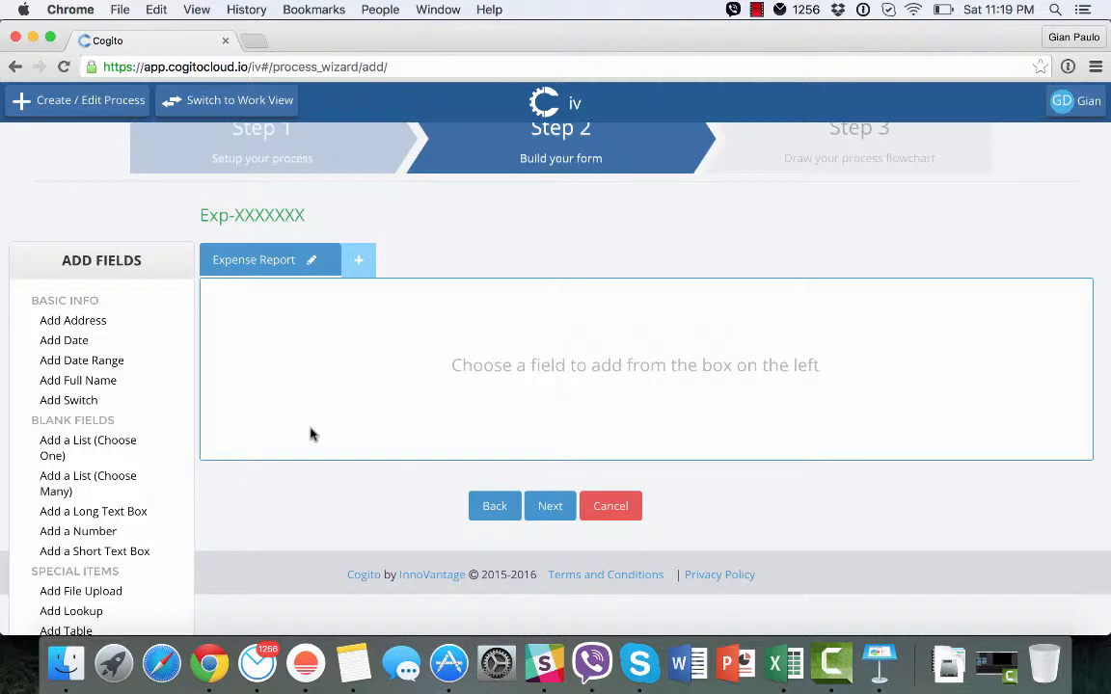
{"action": "scroll", "coordinate": [104, 528], "scroll_direction": "down", "scroll_amount": 1}
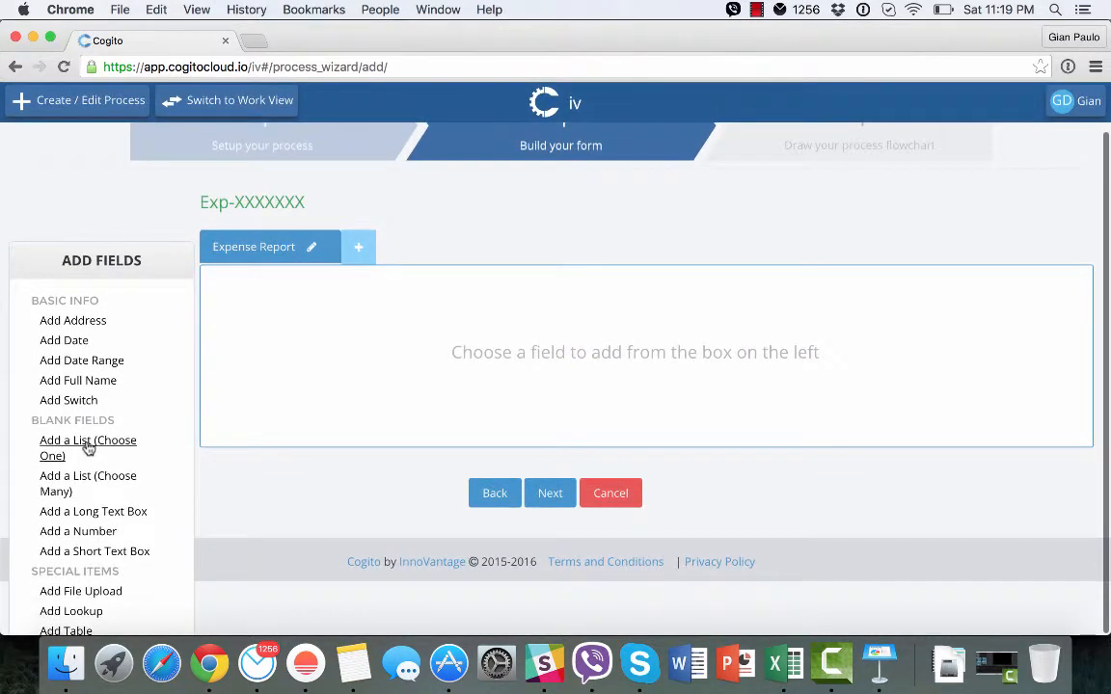
{"action": "left_click", "coordinate": [75, 382]}
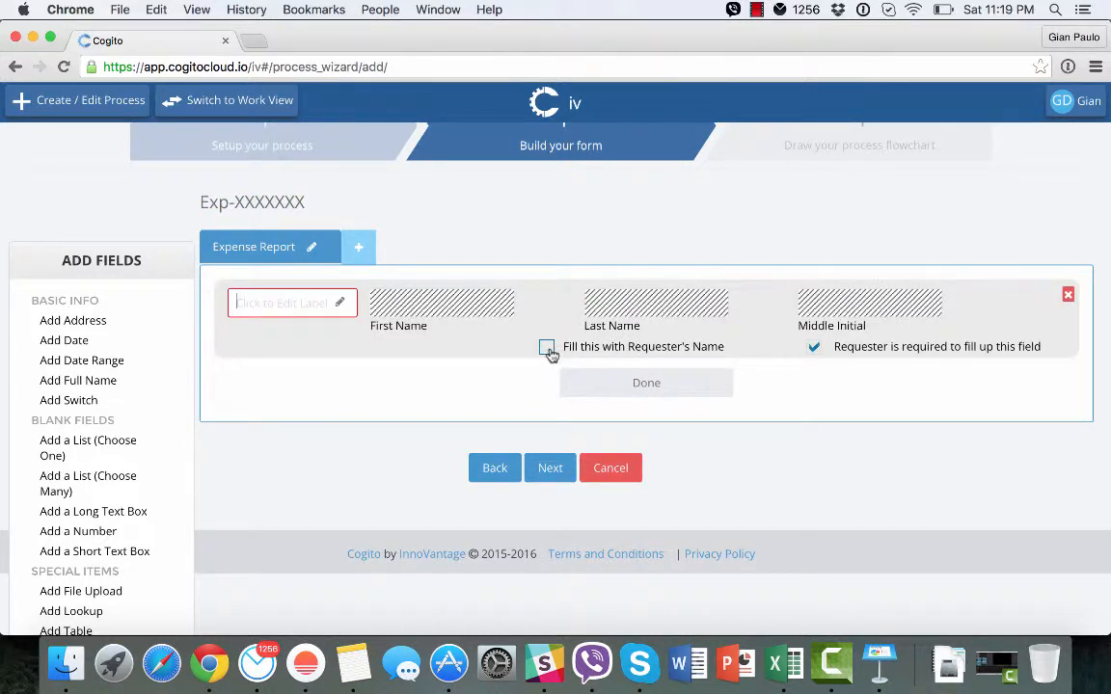
{"action": "left_click", "coordinate": [547, 349]}
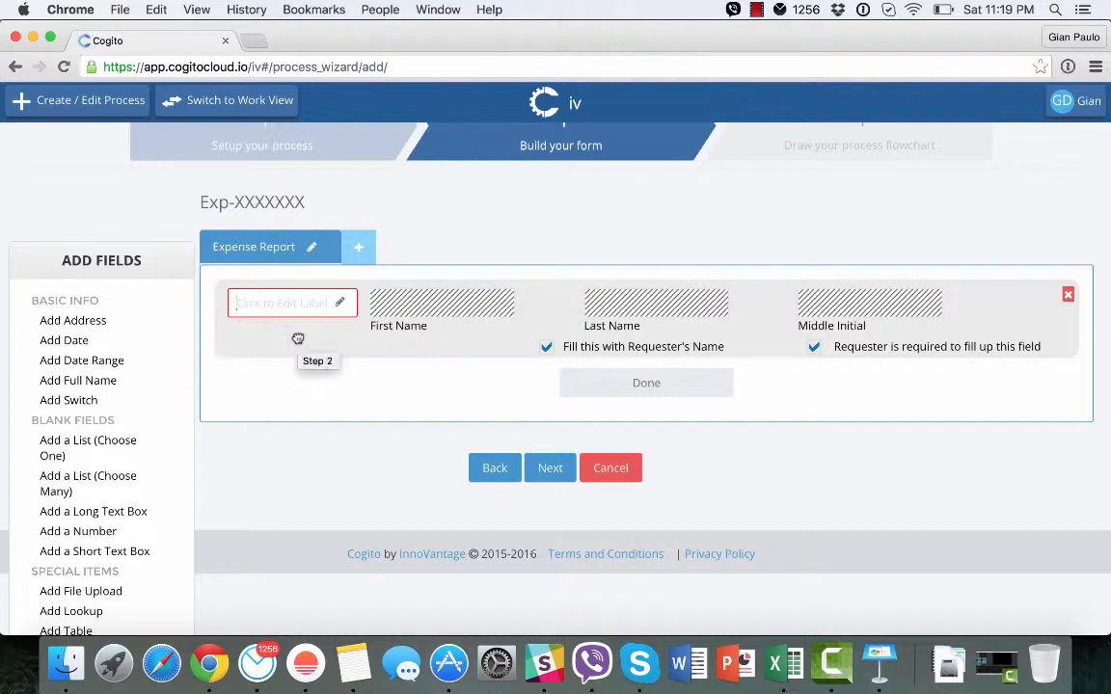
{"action": "type", "text": "Employee"}
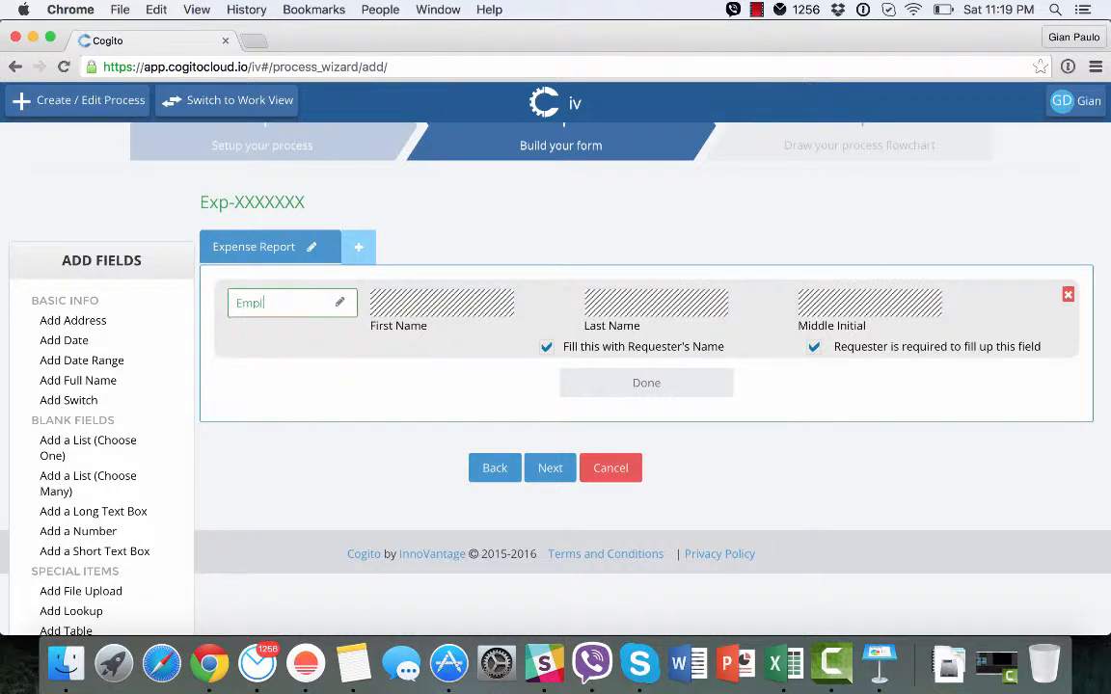
{"action": "left_click", "coordinate": [609, 388]}
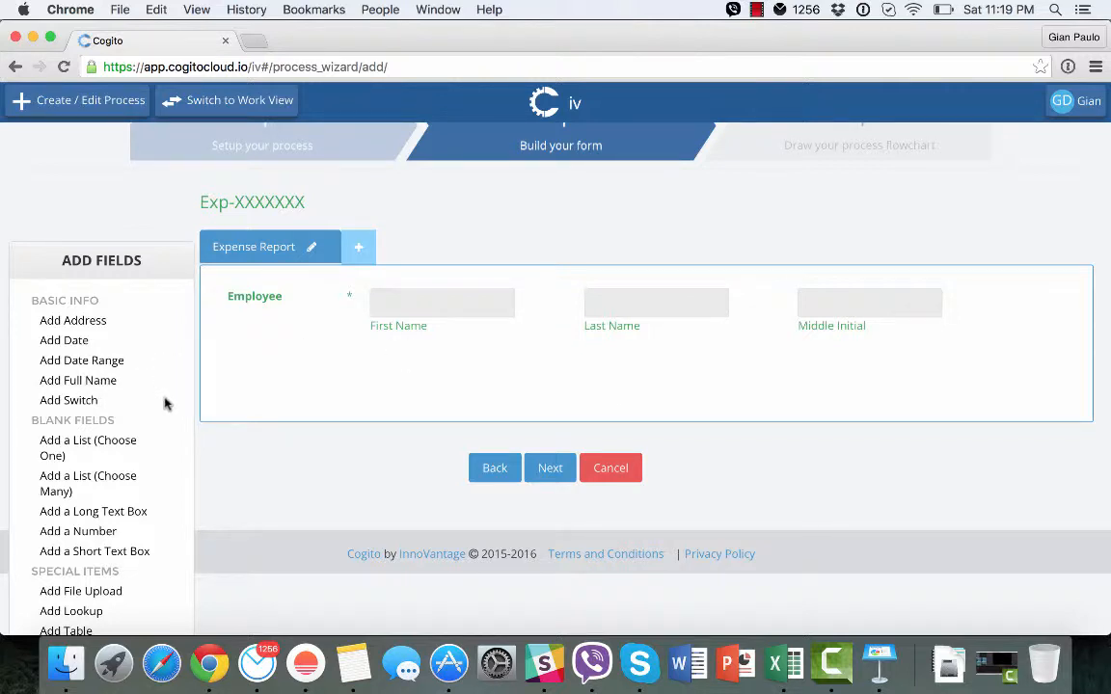
Add a required number field labelled "Amount" to the form
{"action": "left_click", "coordinate": [97, 533]}
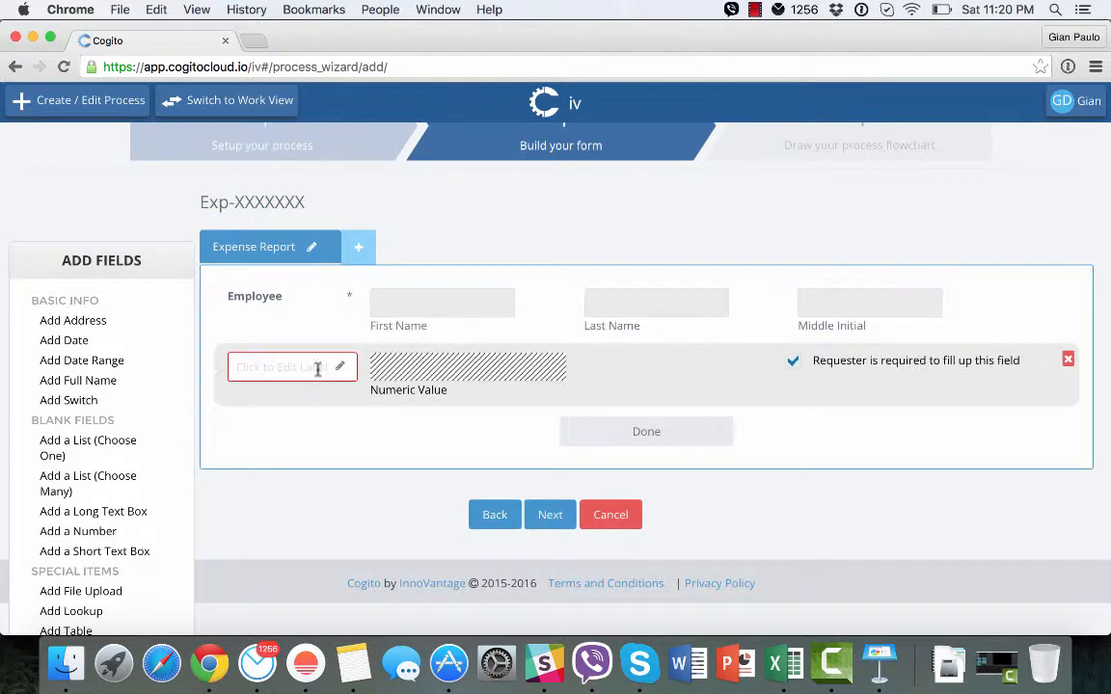
{"action": "type", "text": "Amount"}
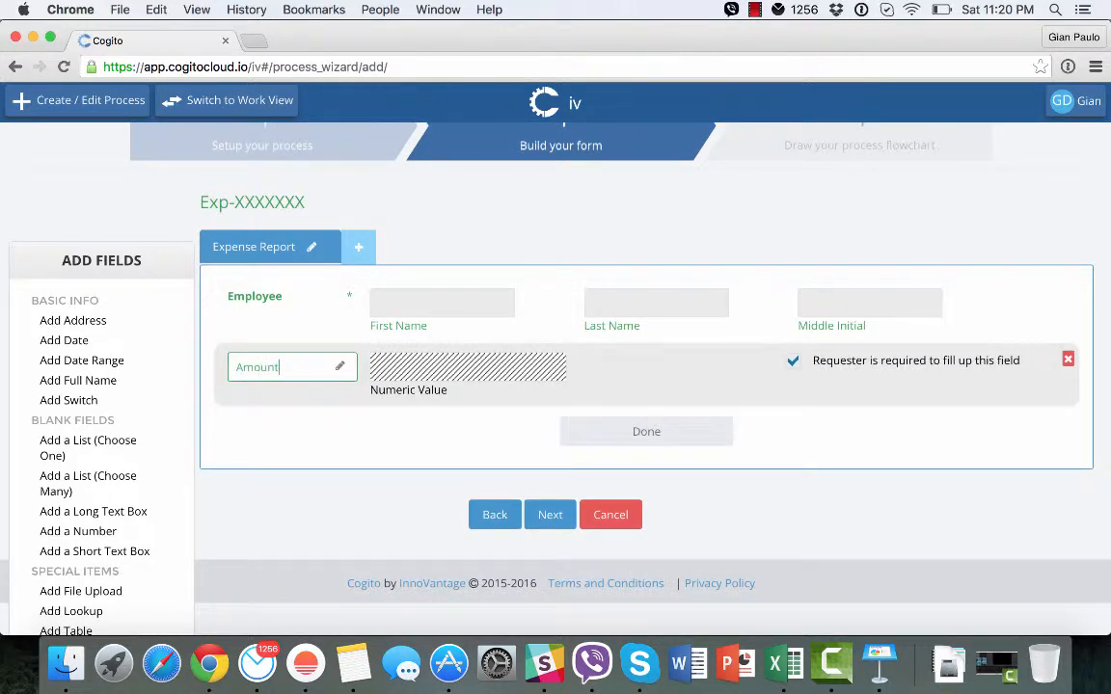
{"action": "left_click", "coordinate": [664, 432]}
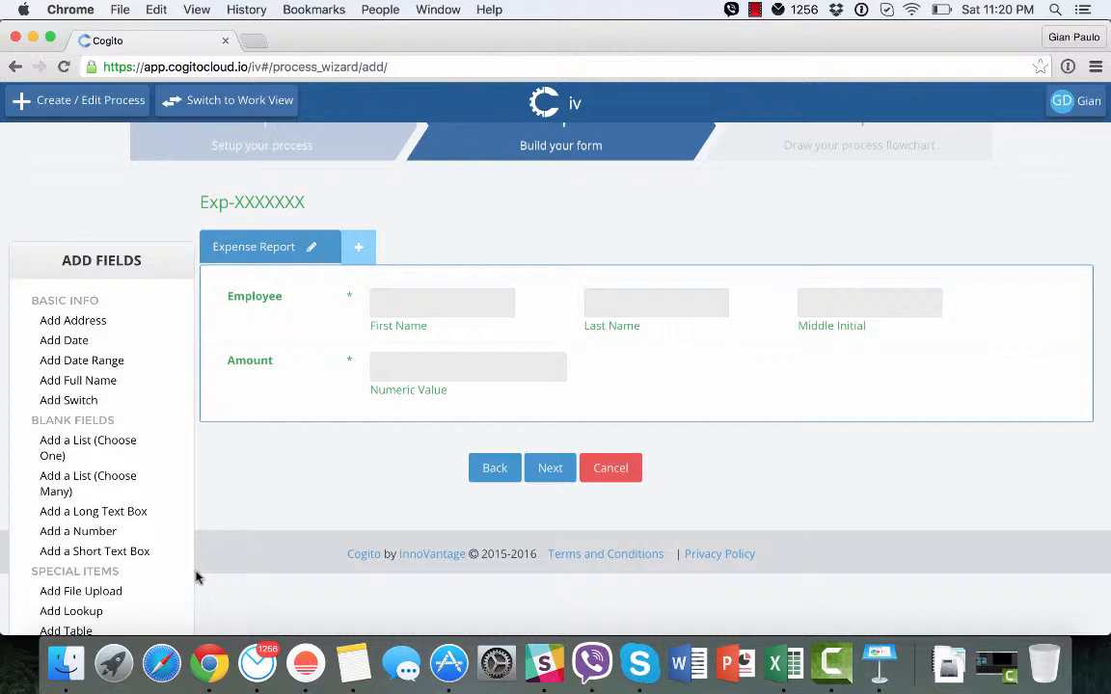
Add a required file upload field labelled "Attachments" and proceed to drawing the process flowchart
{"action": "left_click", "coordinate": [84, 594]}
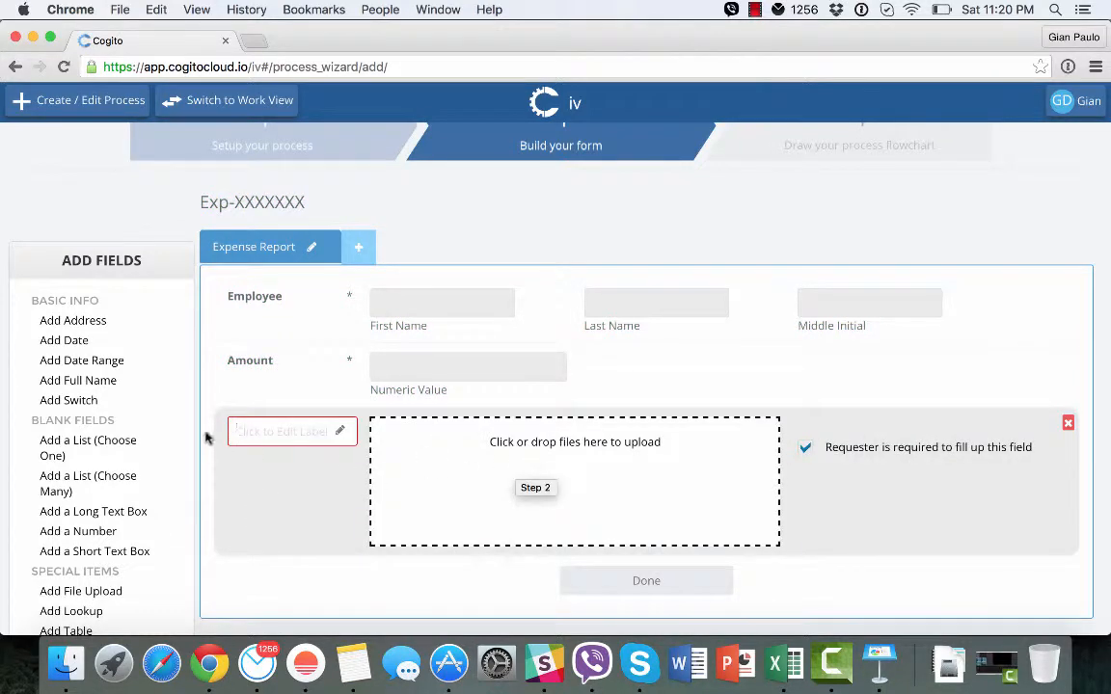
{"action": "left_click", "coordinate": [298, 436]}
{"action": "type", "text": "A"}
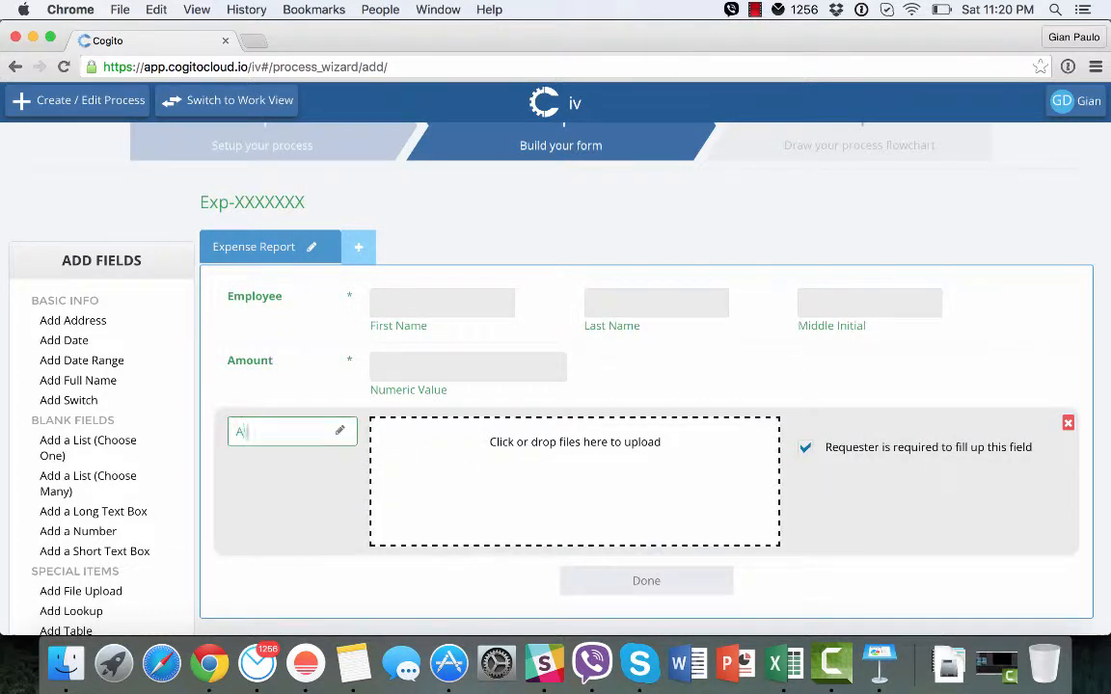
{"action": "type", "text": "ttachments"}
{"action": "left_click", "coordinate": [633, 584]}
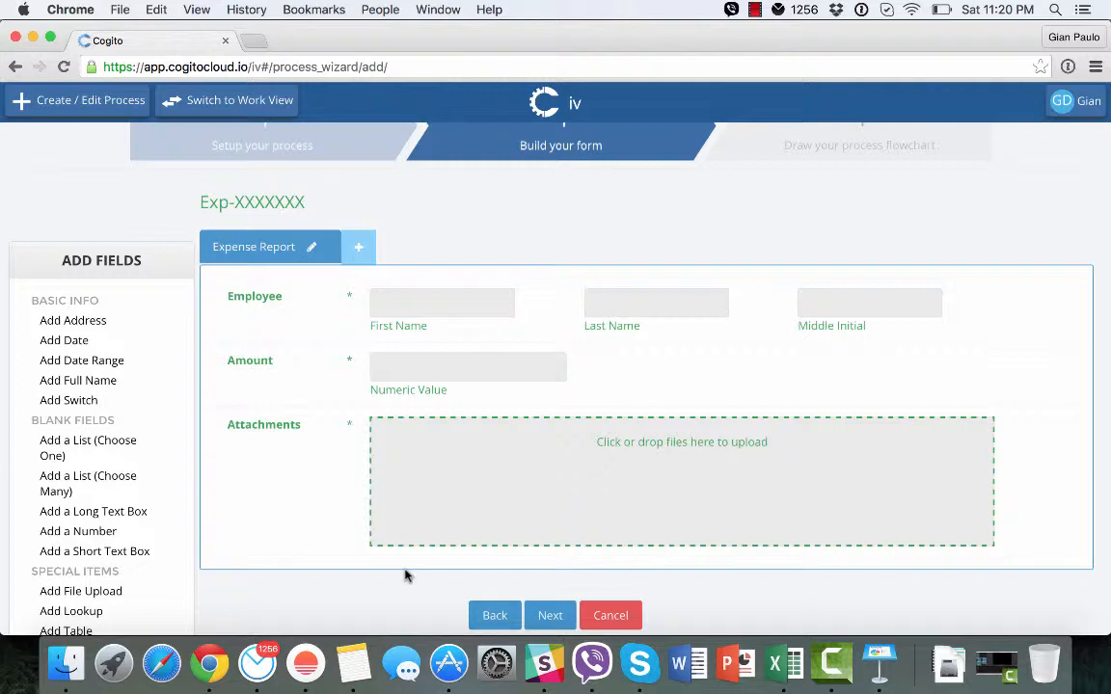
{"action": "left_click", "coordinate": [548, 617]}
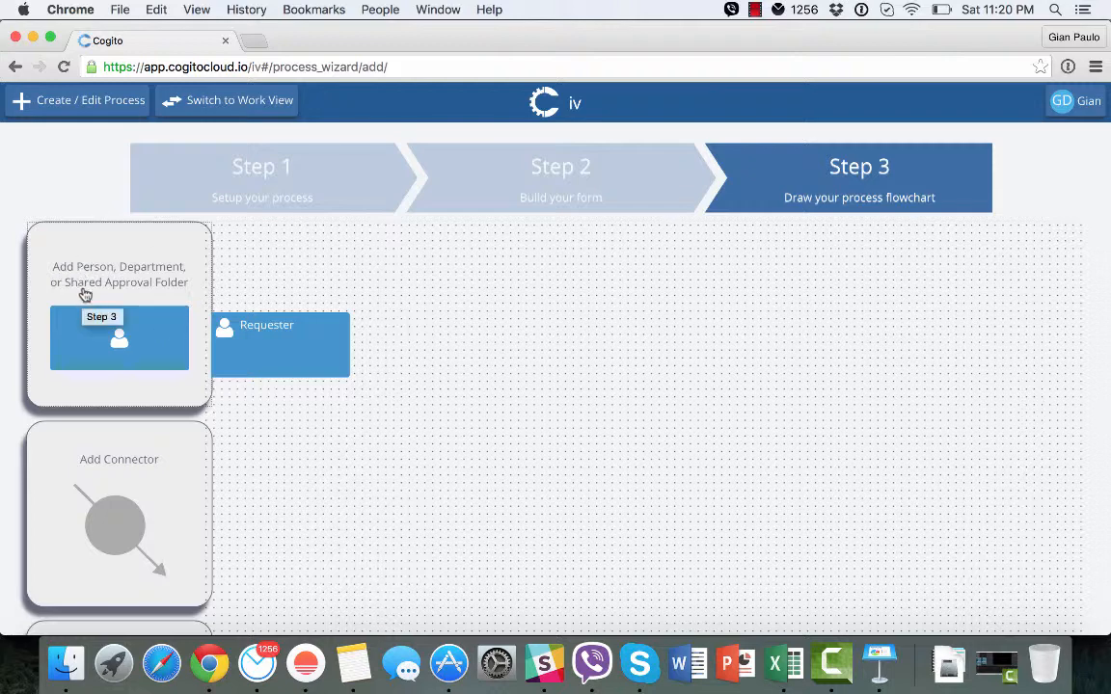
Add a recipient block beside Requester in the flowchart and assign the process administrator as its person
{"action": "left_click_drag", "start_coordinate": [84, 339], "coordinate": [464, 312]}
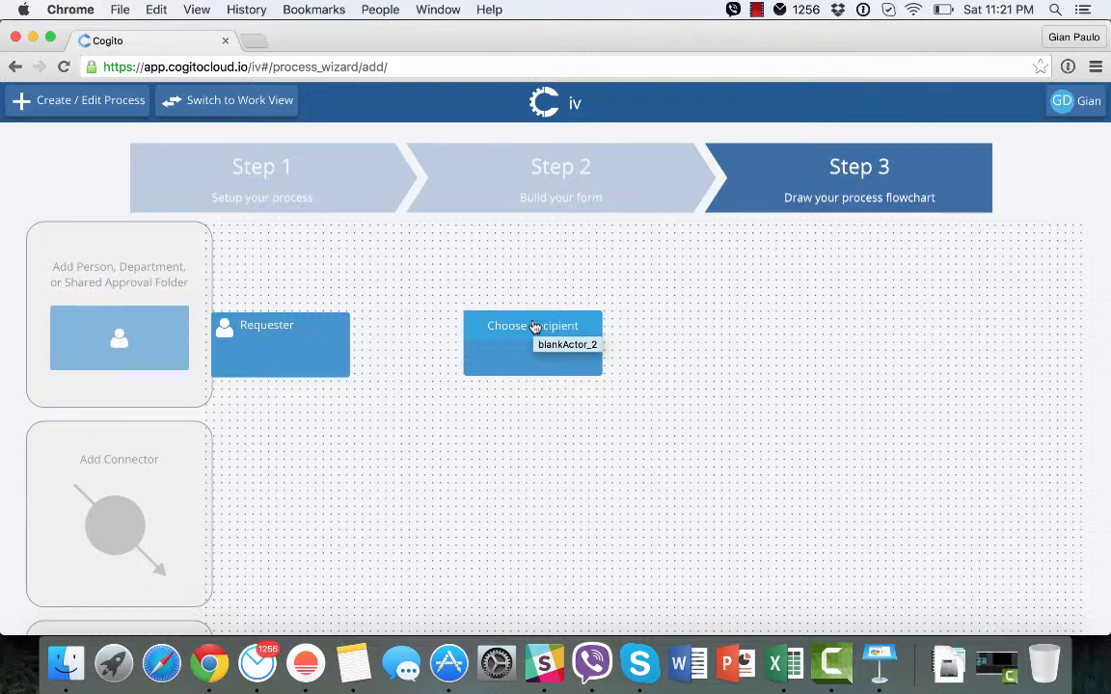
{"action": "left_click", "coordinate": [534, 328]}
{"action": "mouse_move", "coordinate": [522, 362]}
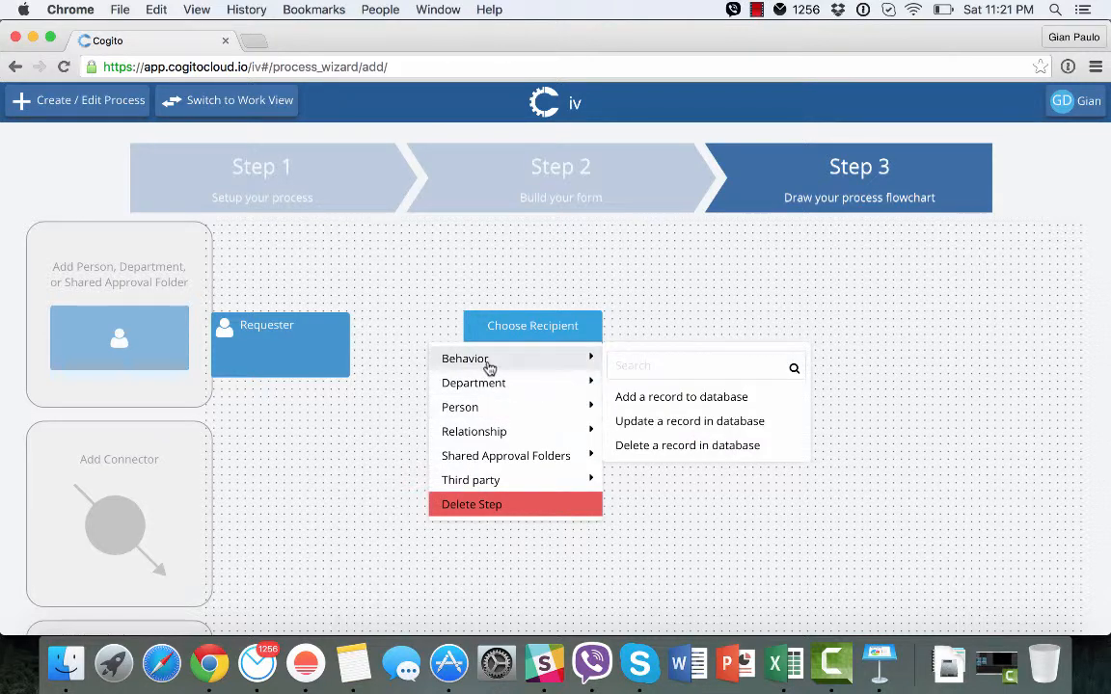
{"action": "mouse_move", "coordinate": [490, 394]}
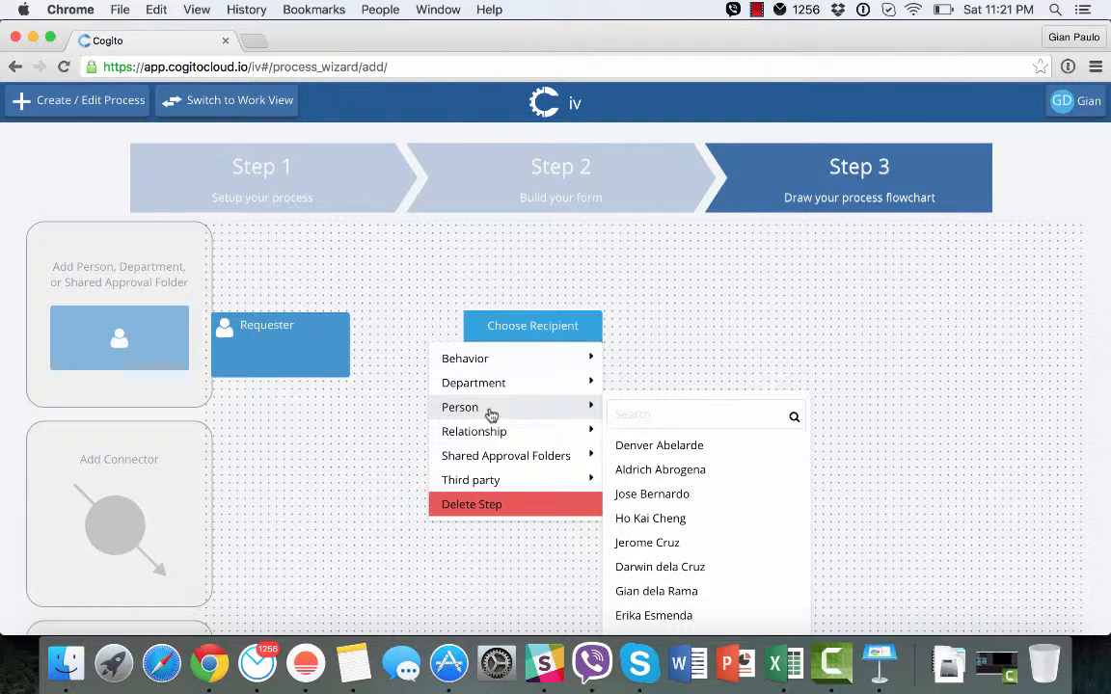
{"action": "mouse_move", "coordinate": [480, 434]}
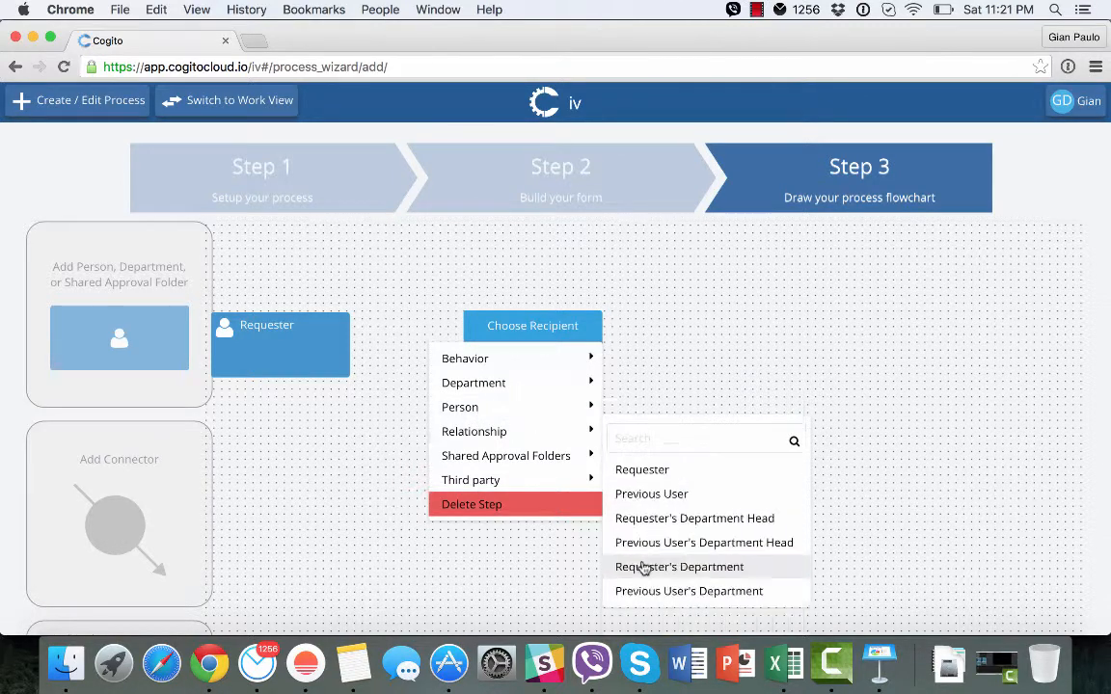
{"action": "left_click", "coordinate": [640, 591]}
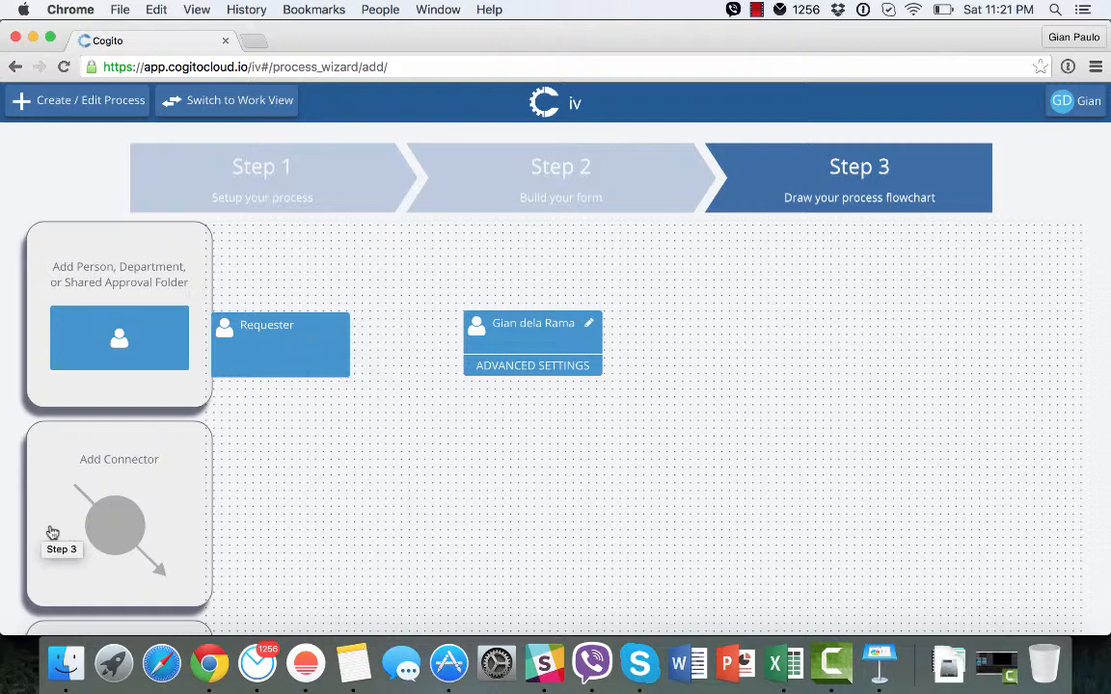
Connect the Requester block to the recipient block with a Submit action, and move the two blocks farther apart
{"action": "left_click_drag", "start_coordinate": [145, 506], "coordinate": [349, 346]}
{"action": "left_click_drag", "start_coordinate": [406, 347], "coordinate": [463, 344]}
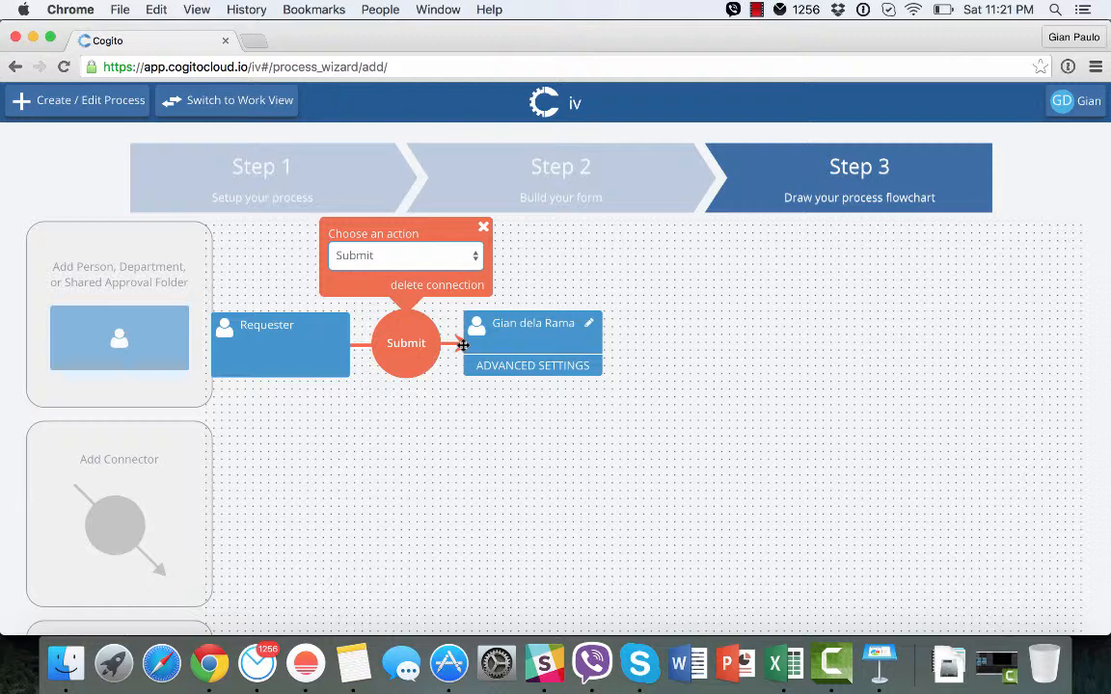
{"action": "left_click", "coordinate": [483, 228]}
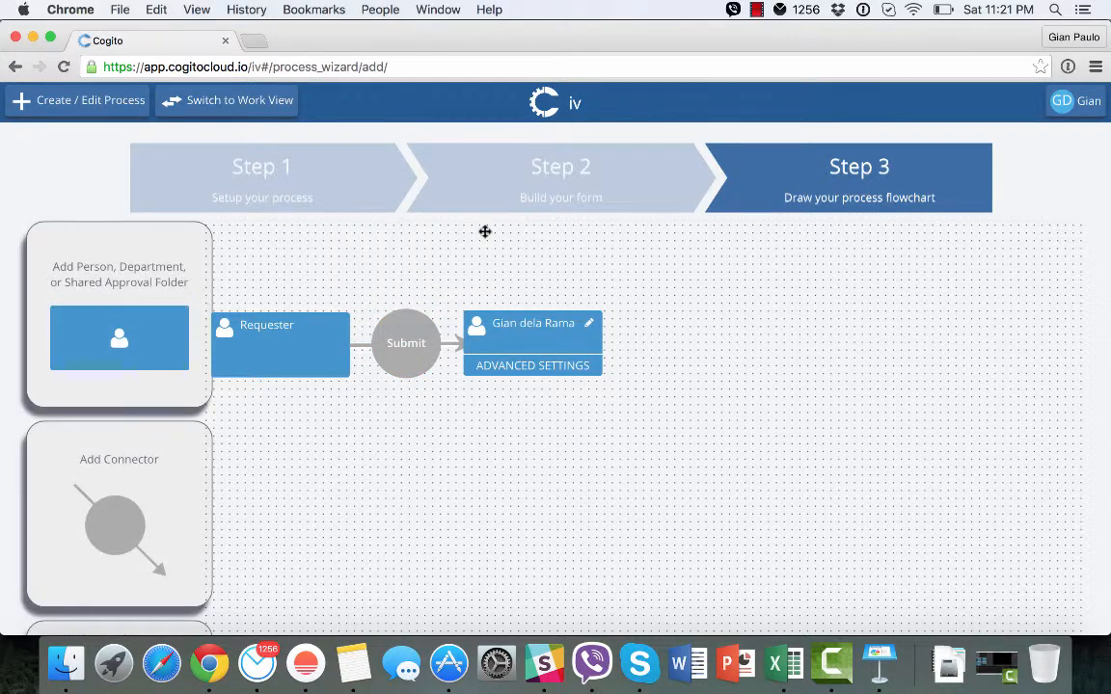
{"action": "left_click_drag", "start_coordinate": [535, 335], "coordinate": [713, 331]}
{"action": "left_click_drag", "start_coordinate": [281, 326], "coordinate": [299, 277]}
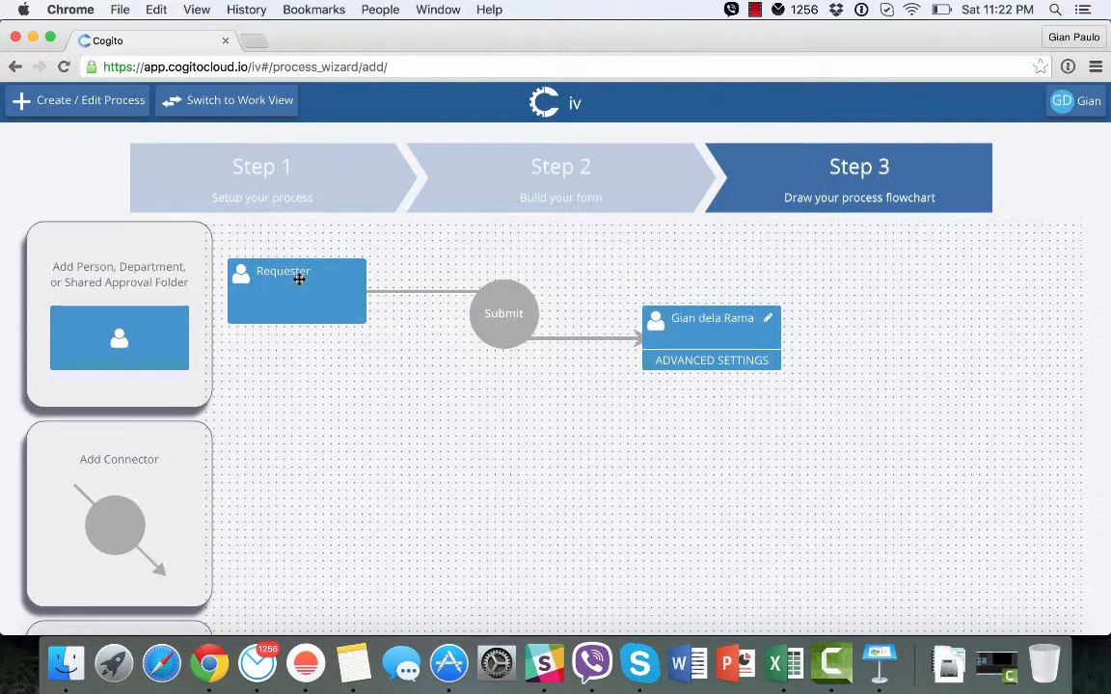
Publish the Expense Reports process and confirm its deployment
{"action": "scroll", "coordinate": [299, 278], "scroll_direction": "down", "scroll_amount": 5}
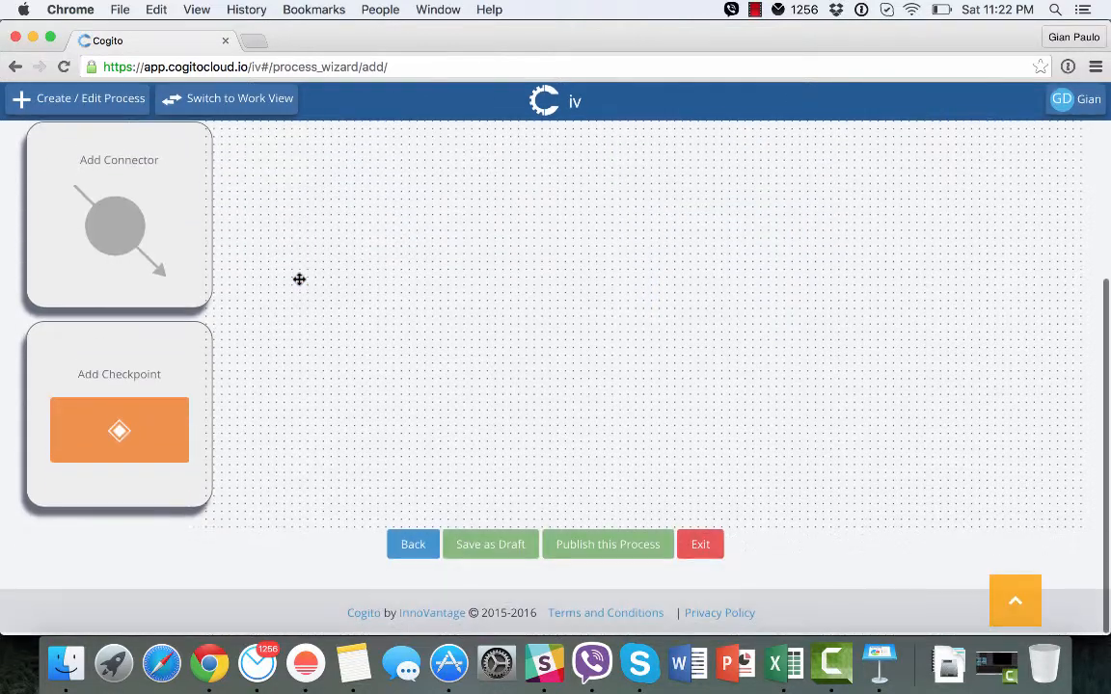
{"action": "left_click", "coordinate": [613, 553]}
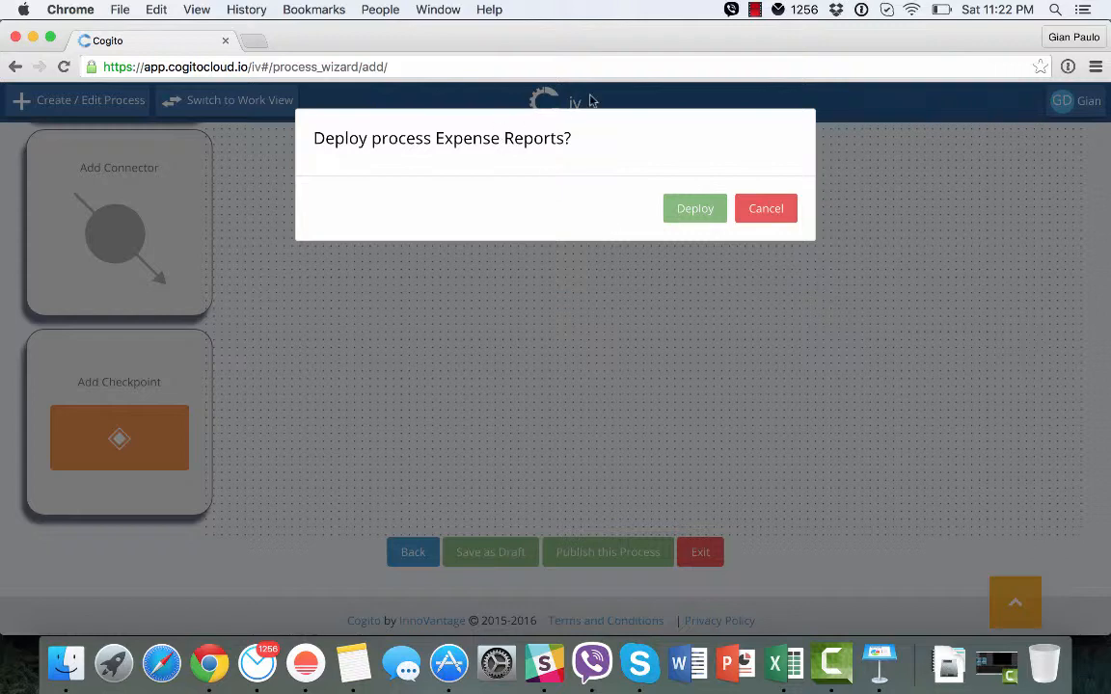
{"action": "left_click", "coordinate": [690, 221]}
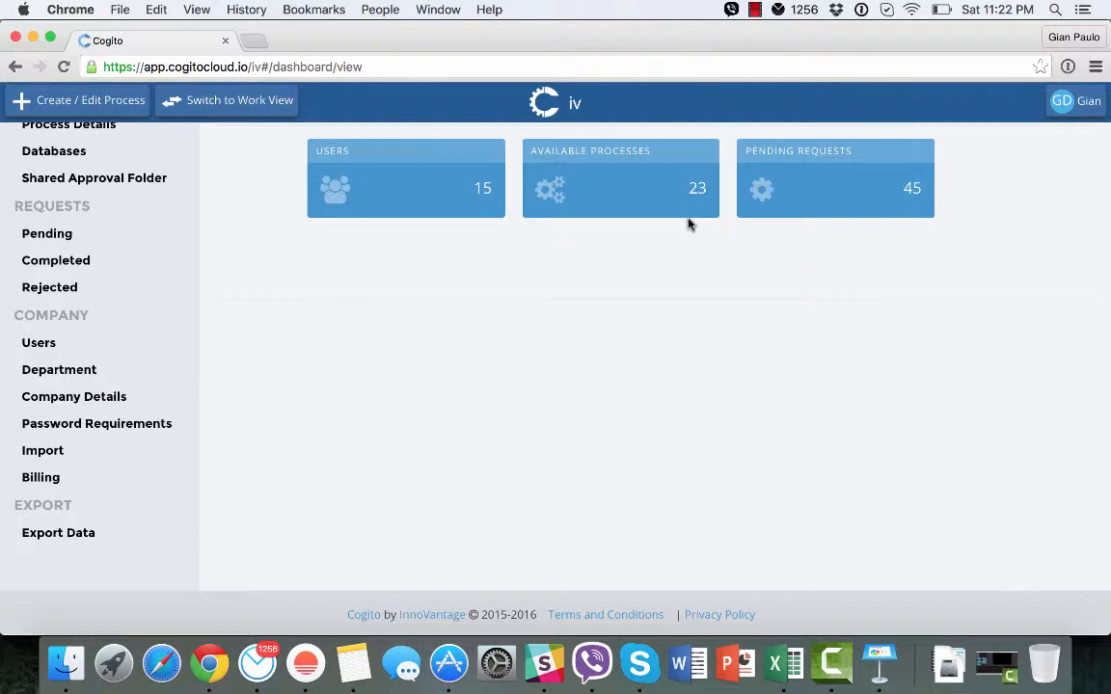
Switch to the work view and start a new request that runs the Expense Reports process
{"action": "left_click", "coordinate": [236, 100]}
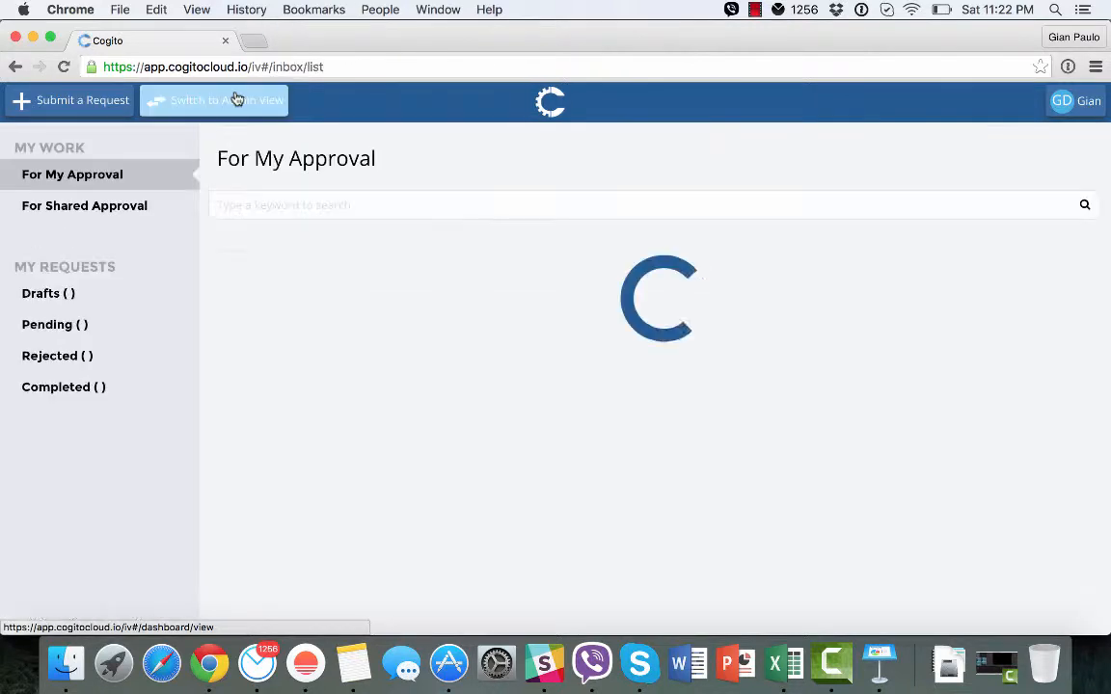
{"action": "left_click", "coordinate": [83, 104]}
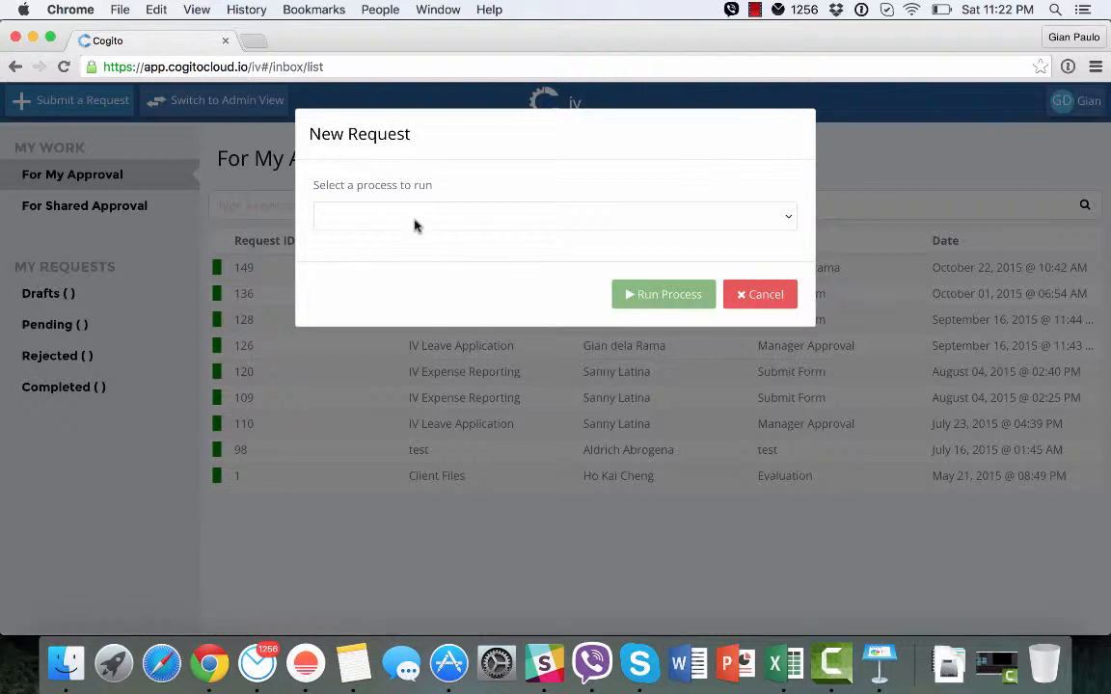
{"action": "left_click", "coordinate": [416, 222]}
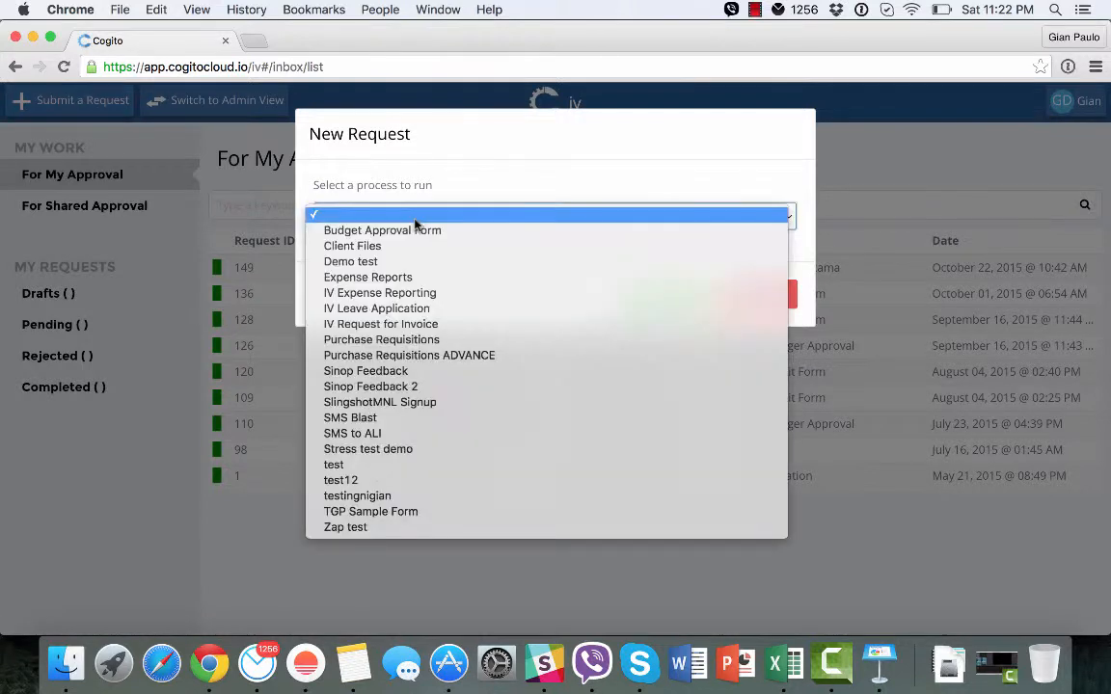
{"action": "left_click", "coordinate": [388, 279]}
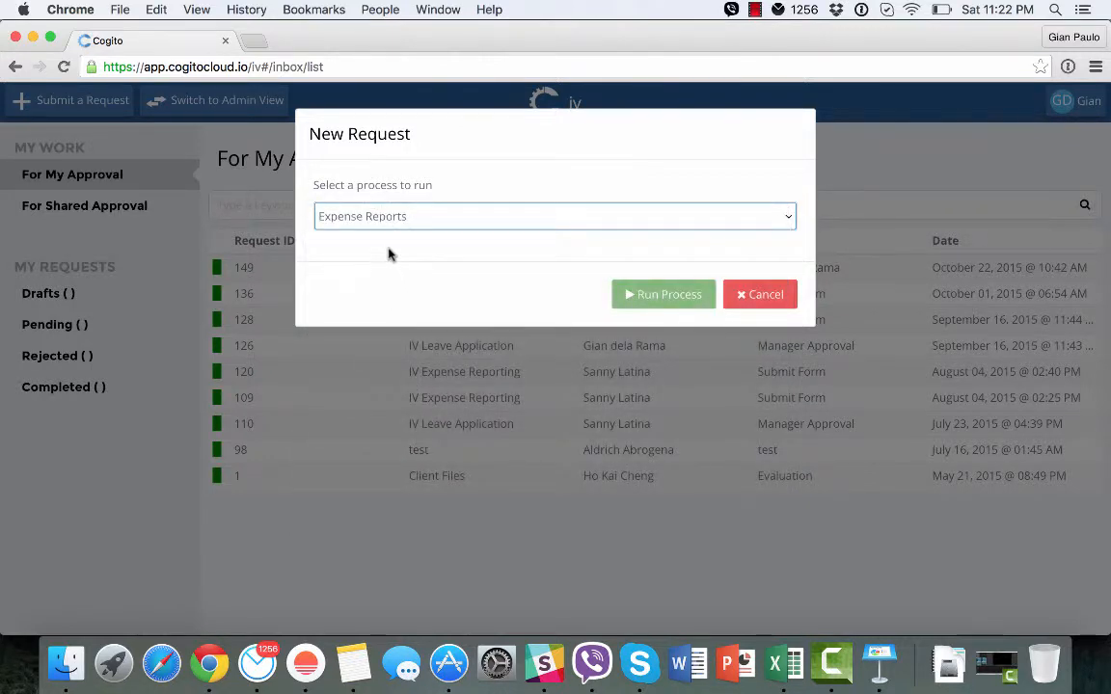
{"action": "left_click", "coordinate": [652, 300]}
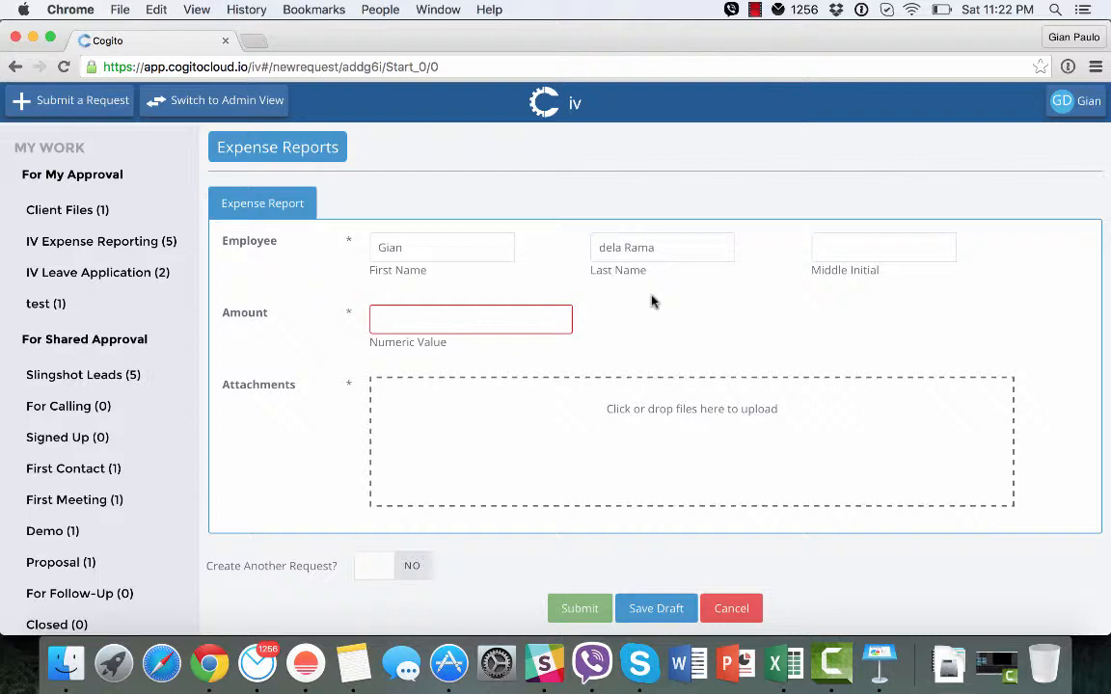
Set the expense amount to 1000 and upload an image file from the Desktop folder as the attachment
{"action": "left_click", "coordinate": [427, 323]}
{"action": "type", "text": "1000"}
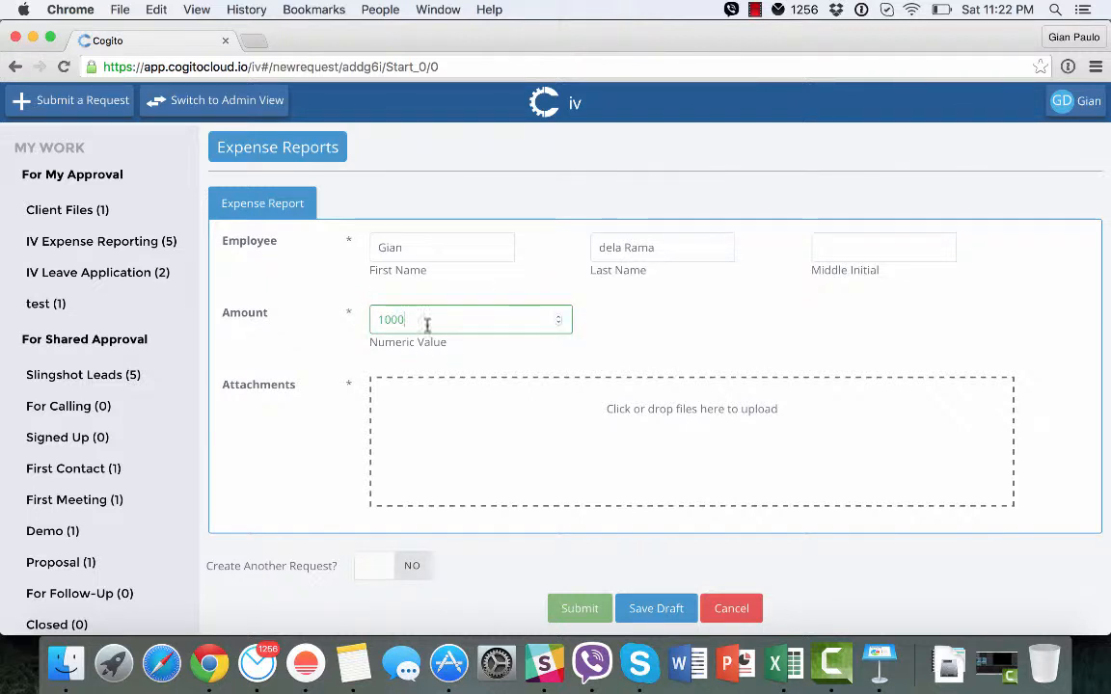
{"action": "left_click", "coordinate": [657, 430]}
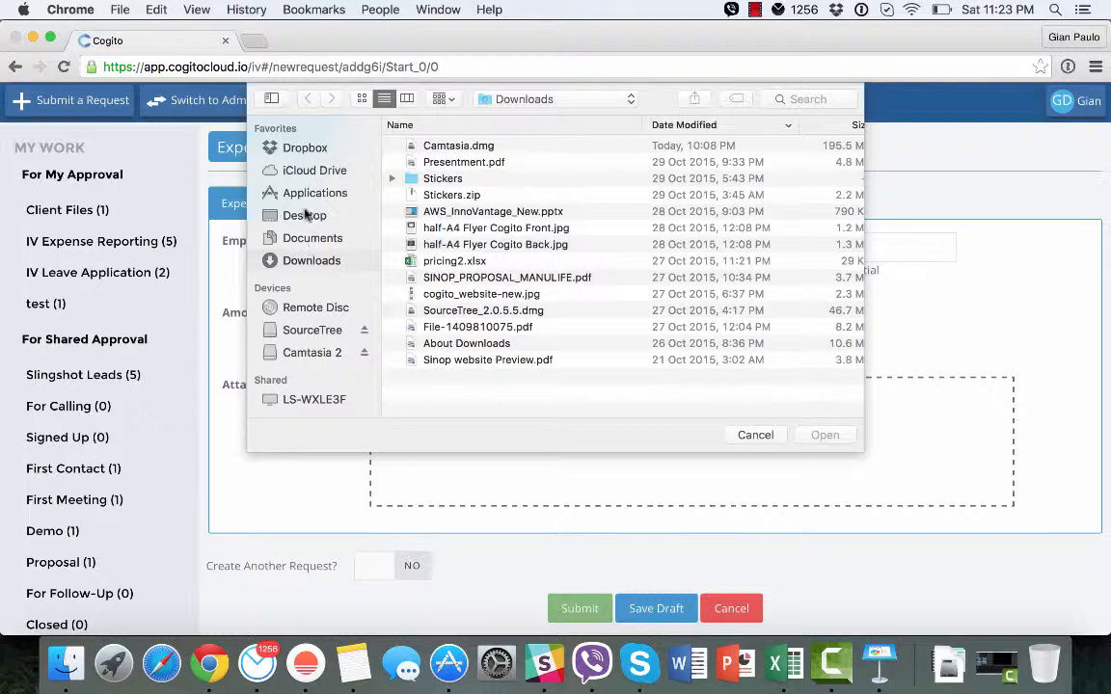
{"action": "left_click", "coordinate": [304, 215]}
{"action": "double_click", "coordinate": [435, 146]}
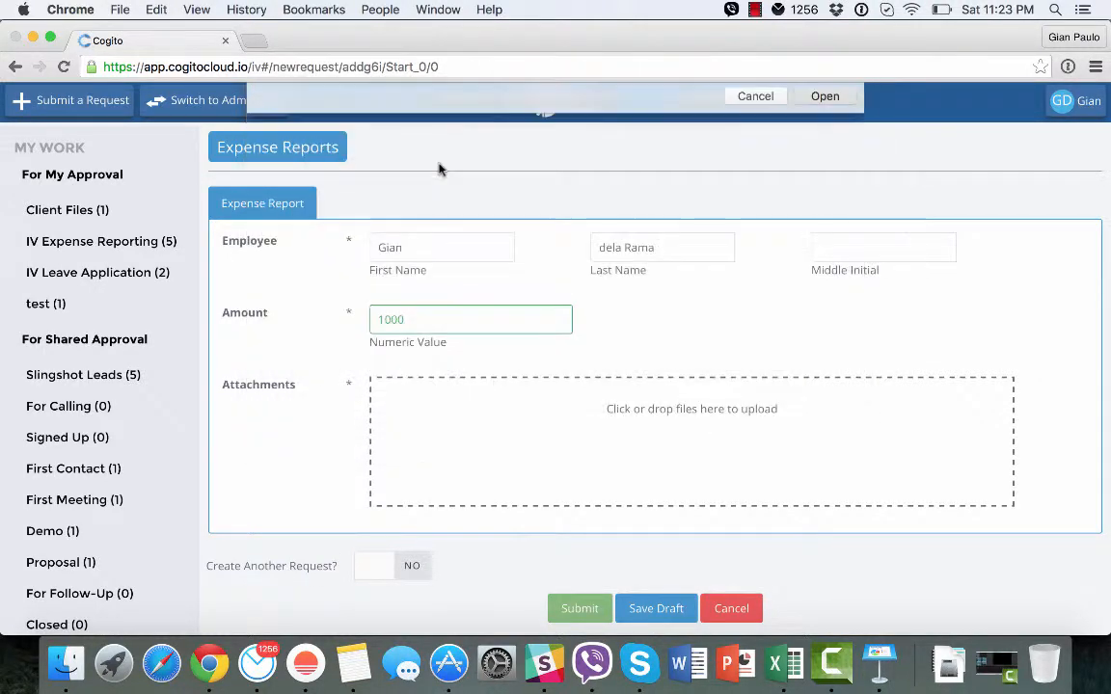
Submit the completed expense report request and close its confirmation
{"action": "scroll", "coordinate": [638, 481], "scroll_direction": "down", "scroll_amount": 5}
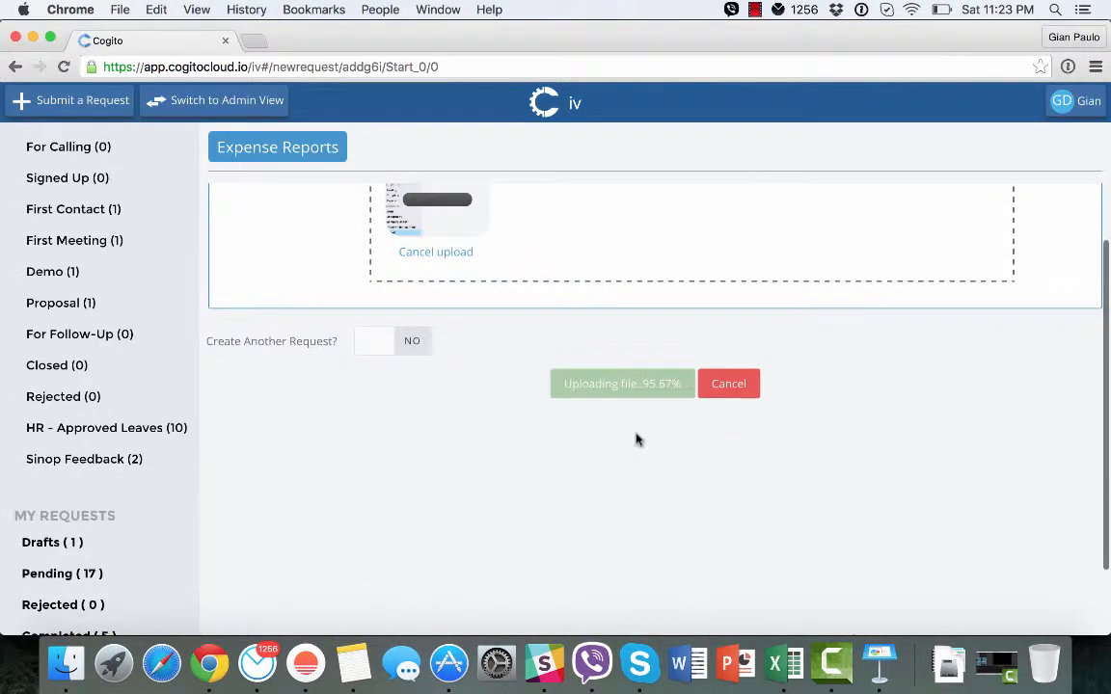
{"action": "scroll", "coordinate": [643, 317], "scroll_direction": "up", "scroll_amount": 3}
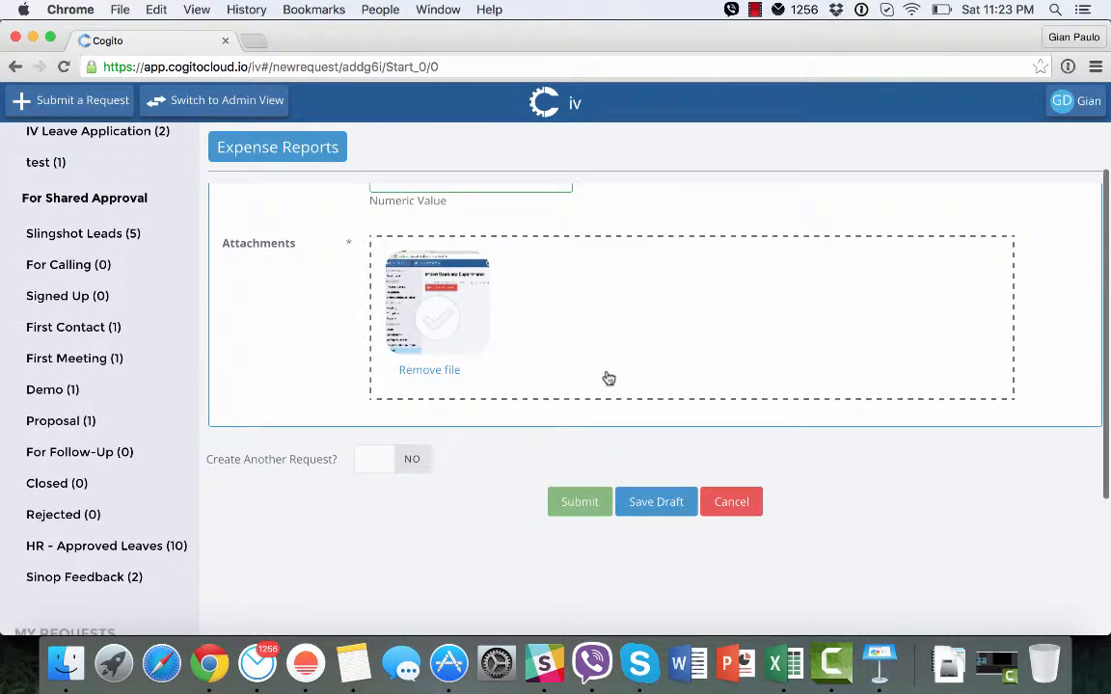
{"action": "left_click", "coordinate": [587, 500]}
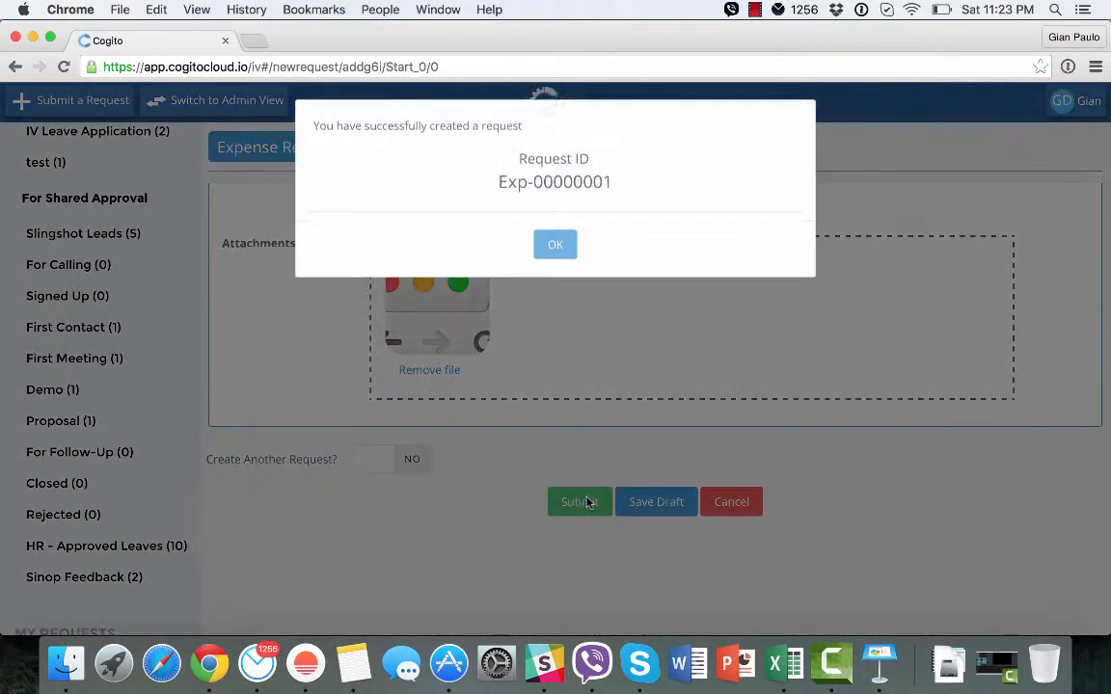
{"action": "left_click", "coordinate": [557, 253]}
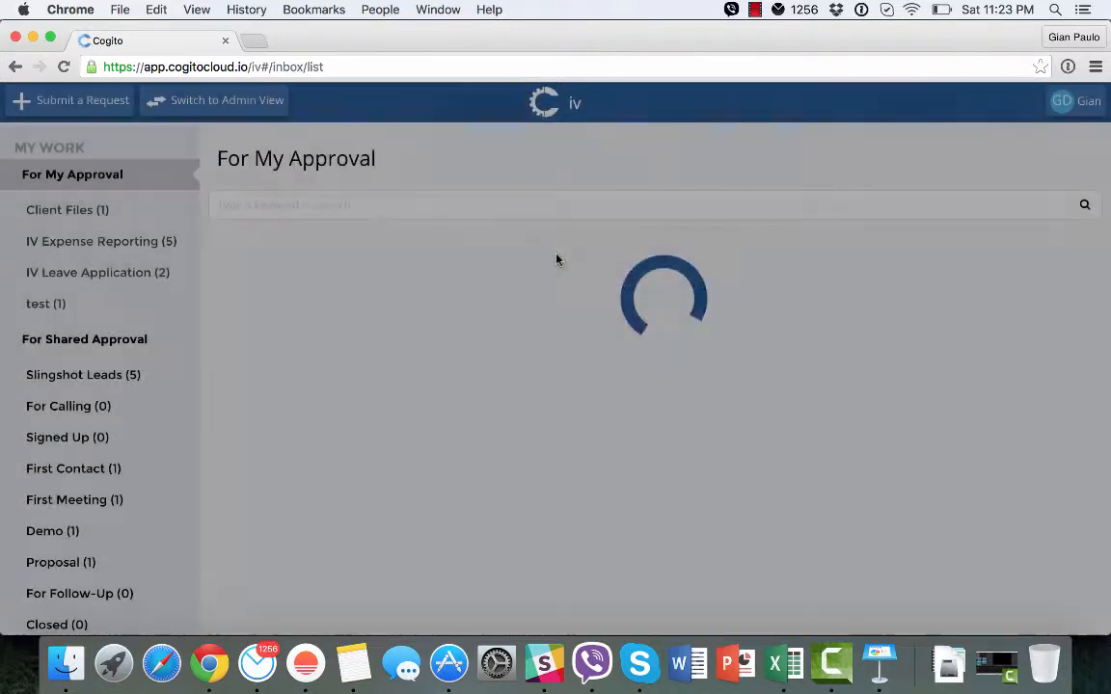